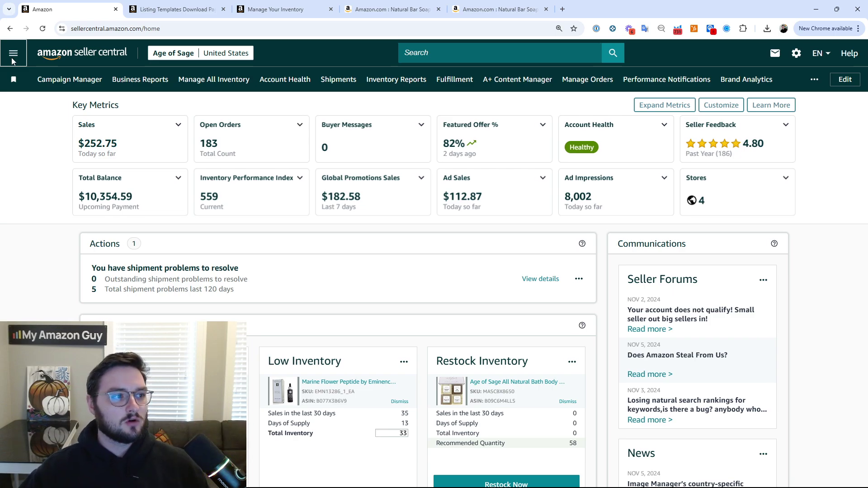
Go from the Inventory menu to Manage Your Inventory to list the Natural Bar Soap for Men listings
click(13, 59)
mouse_move(47, 111)
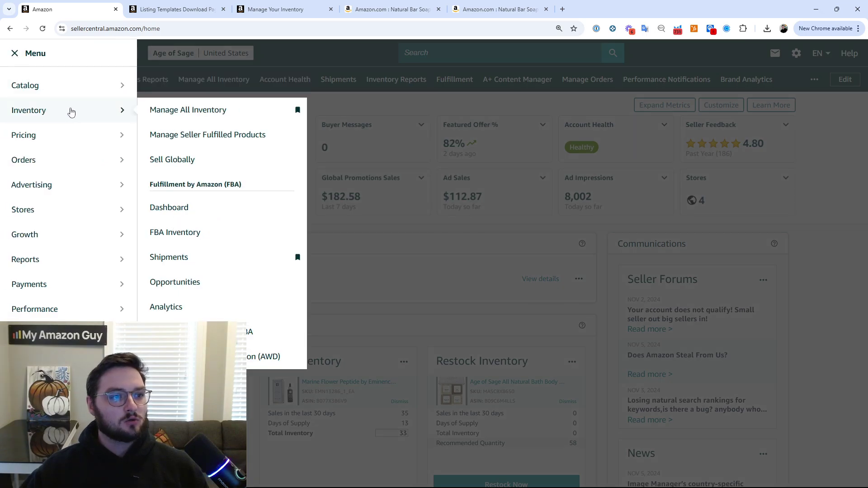
click(276, 9)
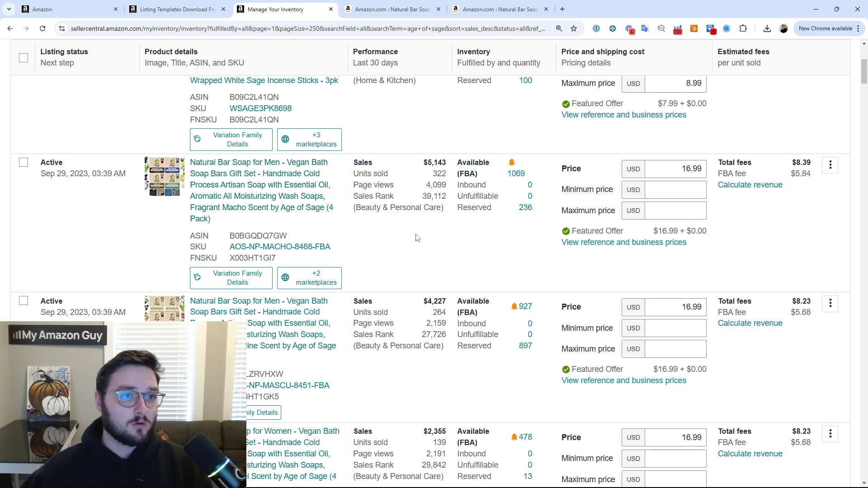
Show the Natural Bar Soap for Men (4 Pack) product page top, highlighting its Soaps category breadcrumb
click(357, 4)
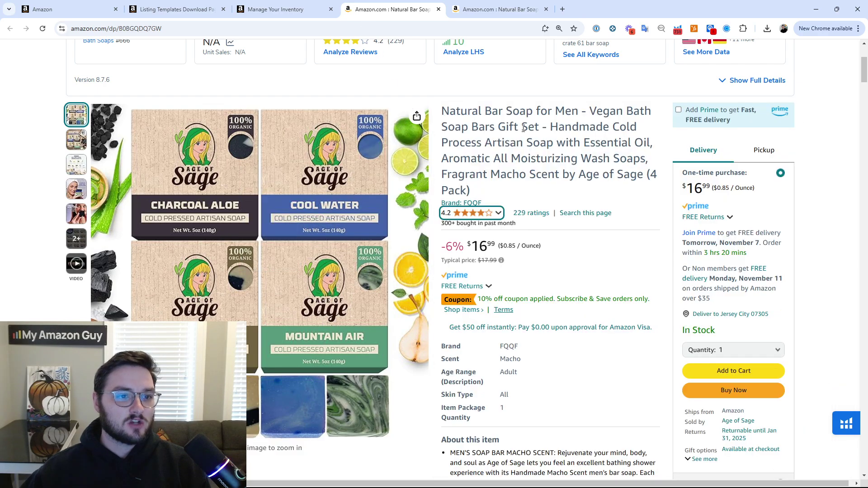
scroll(524, 179, up, 2)
scroll(493, 165, up, 2)
scroll(362, 194, down, 2)
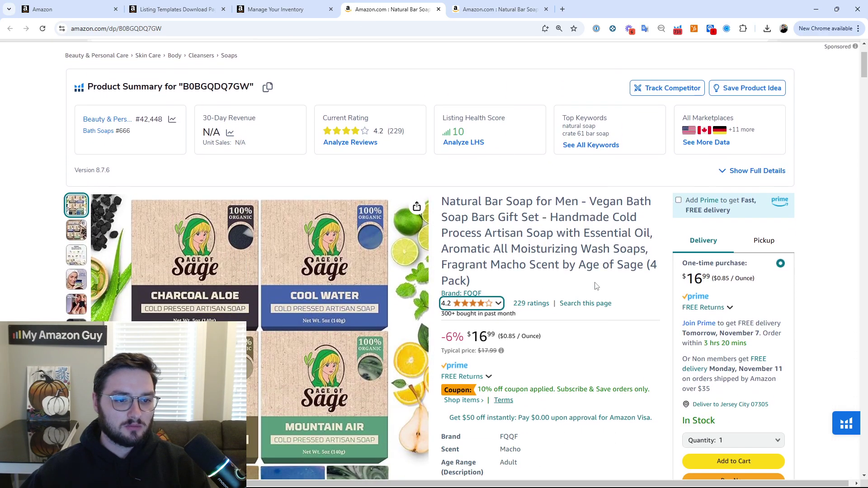
scroll(310, 205, up, 2)
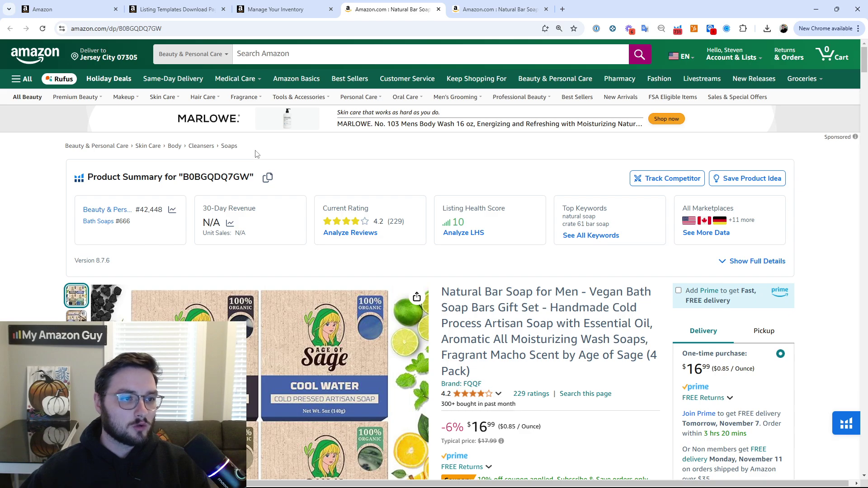
drag(256, 155, 28, 166)
click(28, 166)
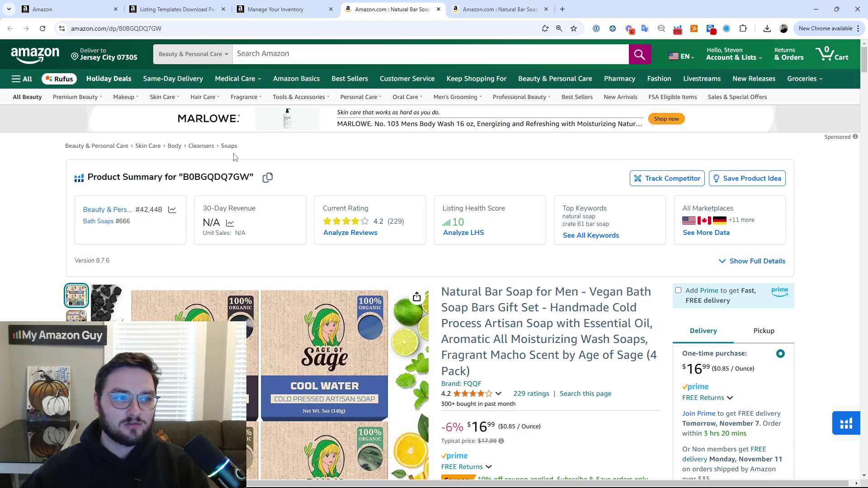
Go to Catalog > Add Products via Upload and start getting a Product template spreadsheet
click(99, 4)
mouse_move(109, 89)
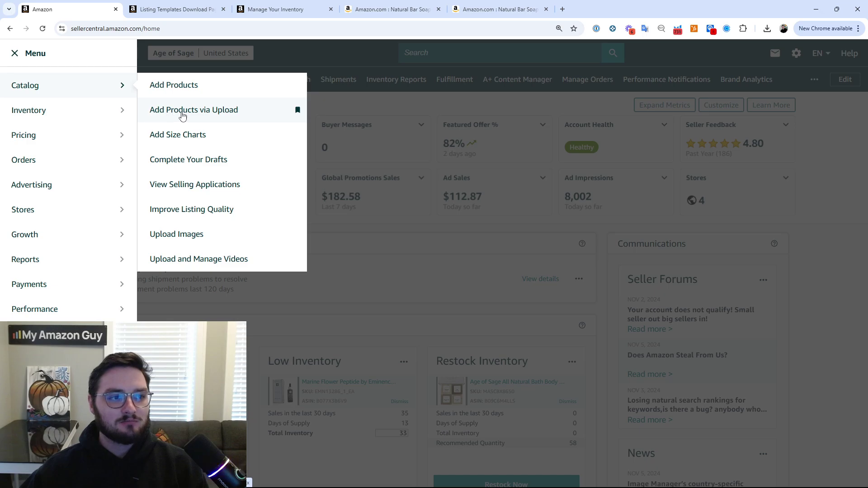
click(184, 118)
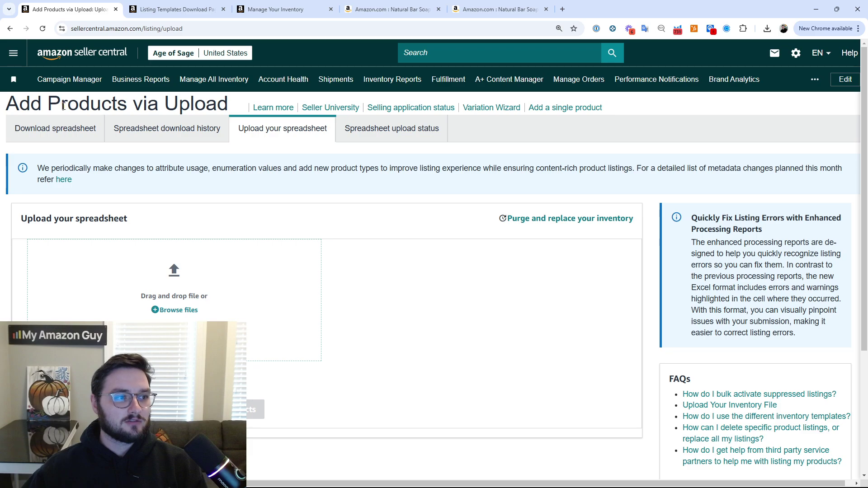
click(59, 131)
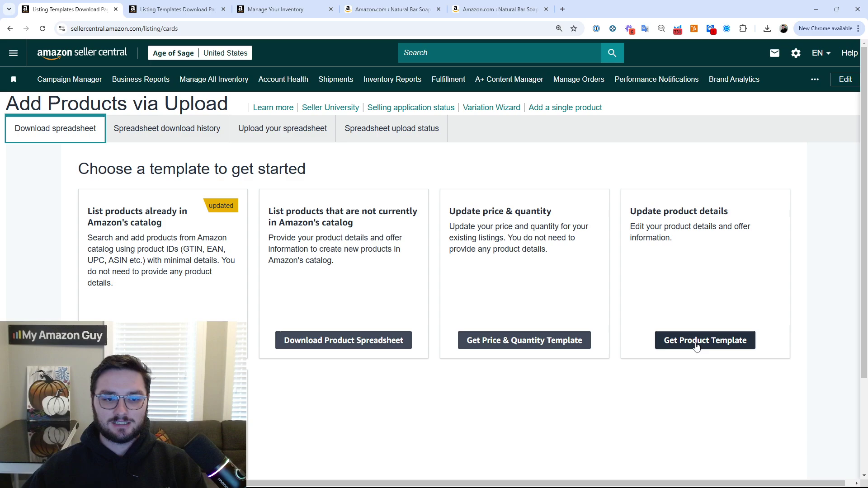
click(716, 347)
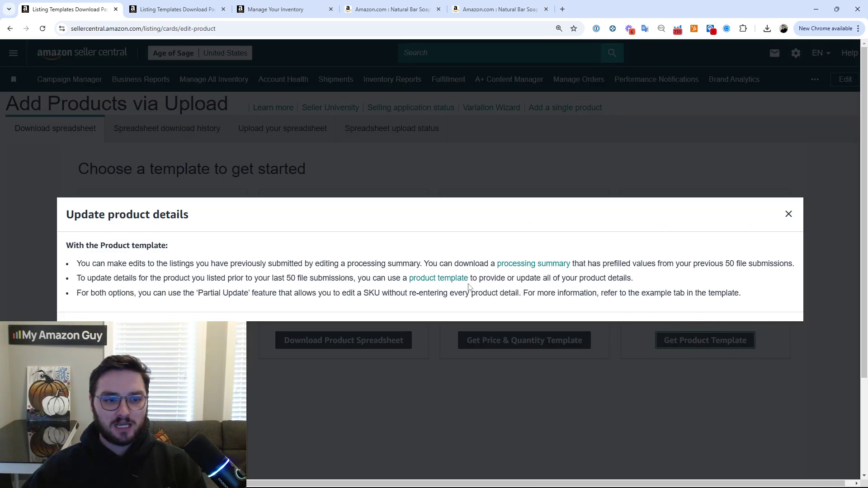
Dismiss the feature notice and search product types for 'soaps', finding Skin Cleaning Agent
click(439, 281)
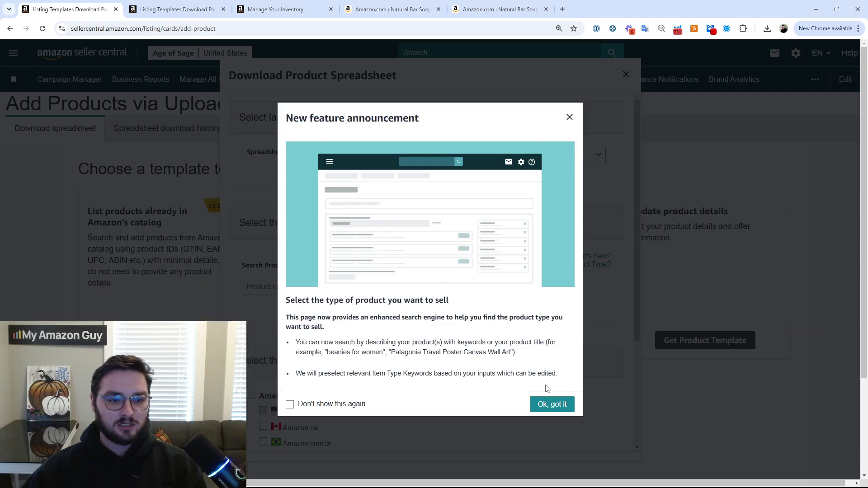
click(563, 404)
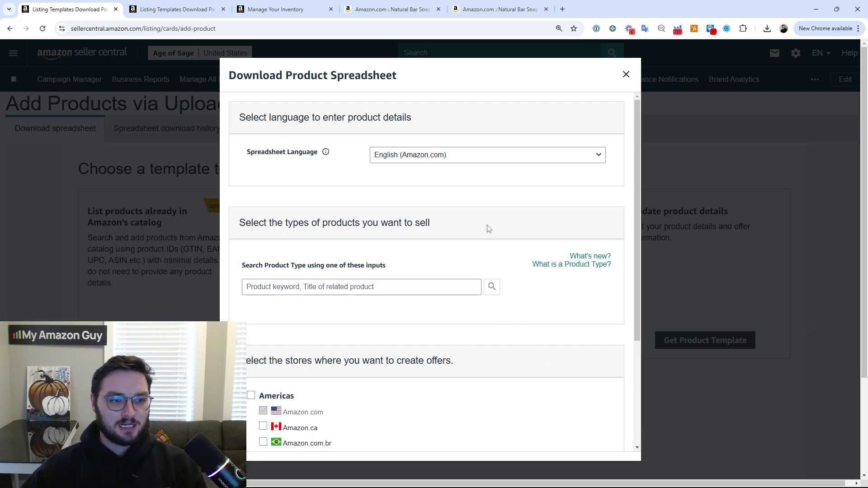
click(362, 284)
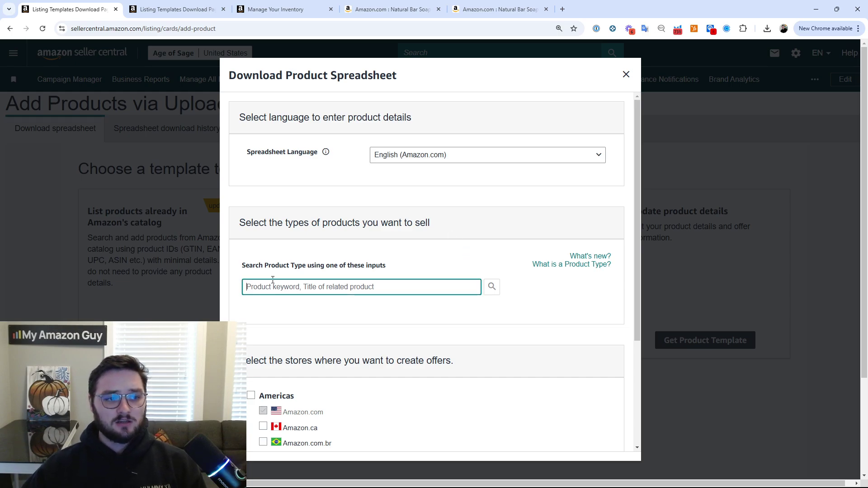
text(soaps)
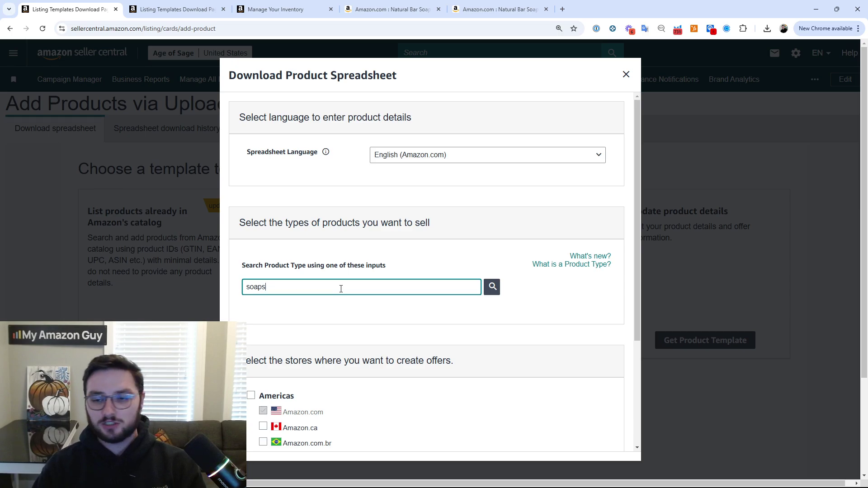
key(Return)
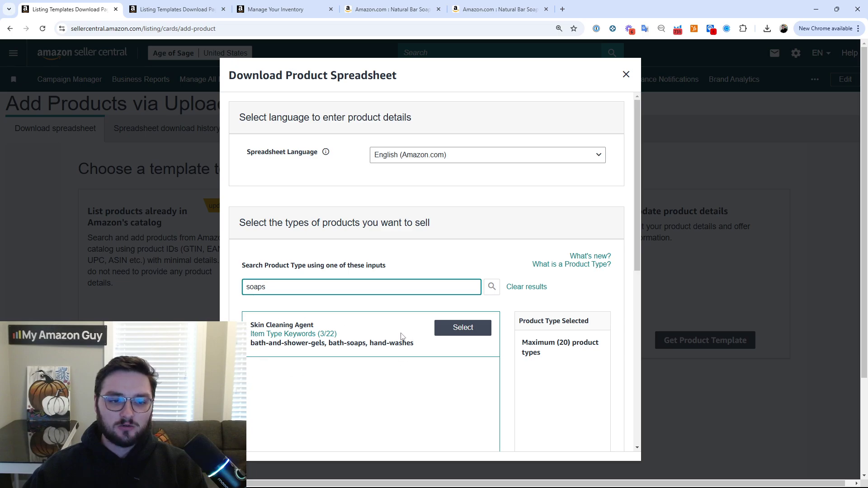
scroll(402, 337, down, 4)
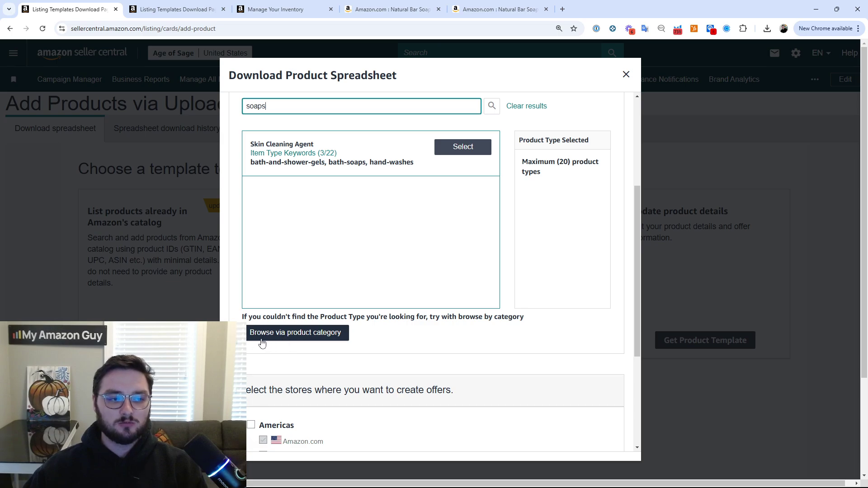
Search the category browser for 'soaps' and compare the Health & Household and Beauty & Personal Care paths
click(279, 336)
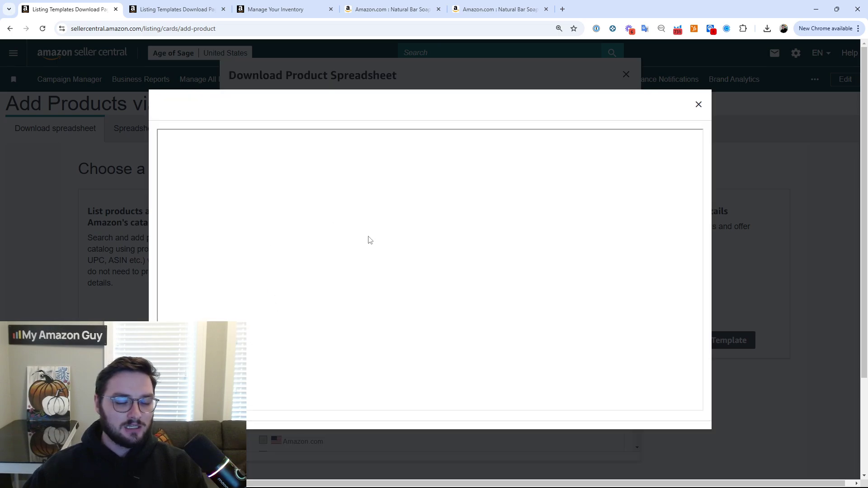
click(305, 257)
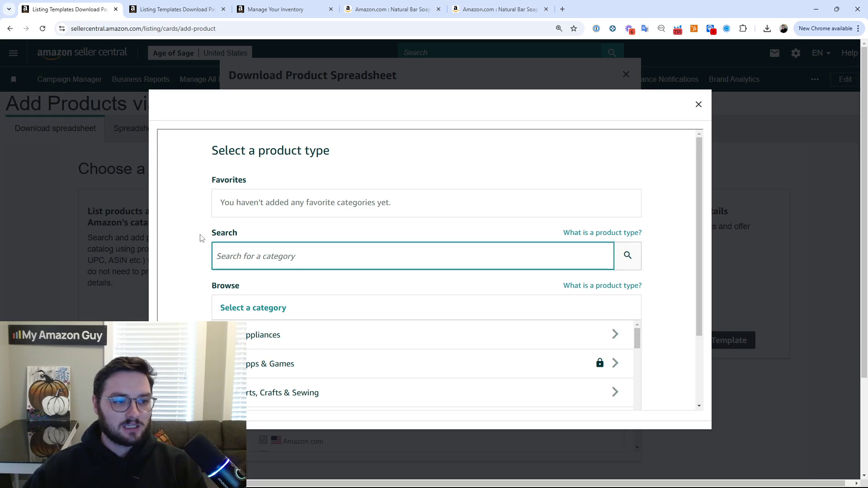
text(soaps)
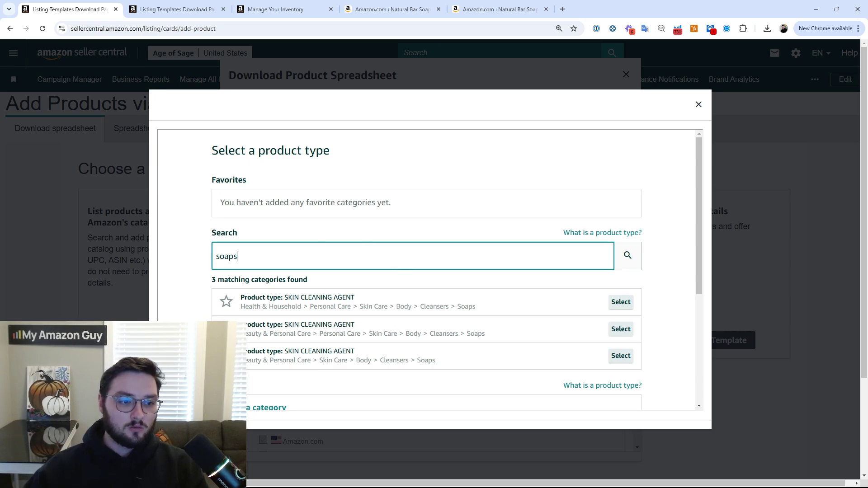
drag(235, 312, 318, 307)
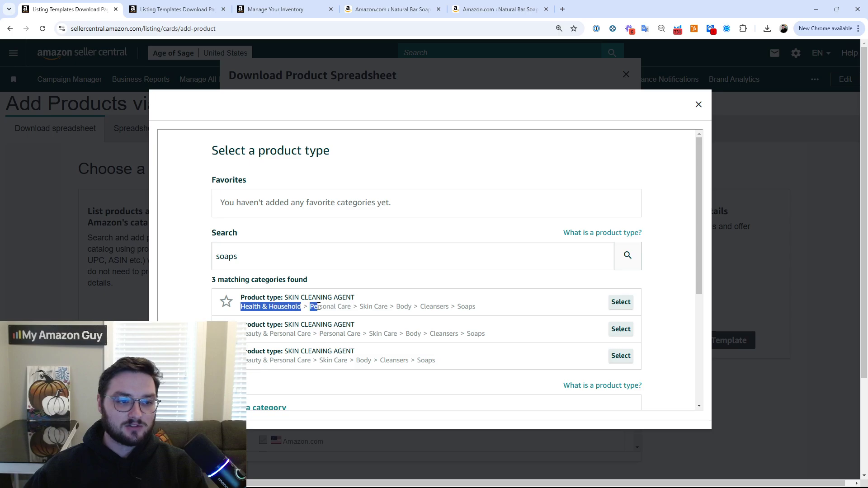
drag(242, 334, 305, 336)
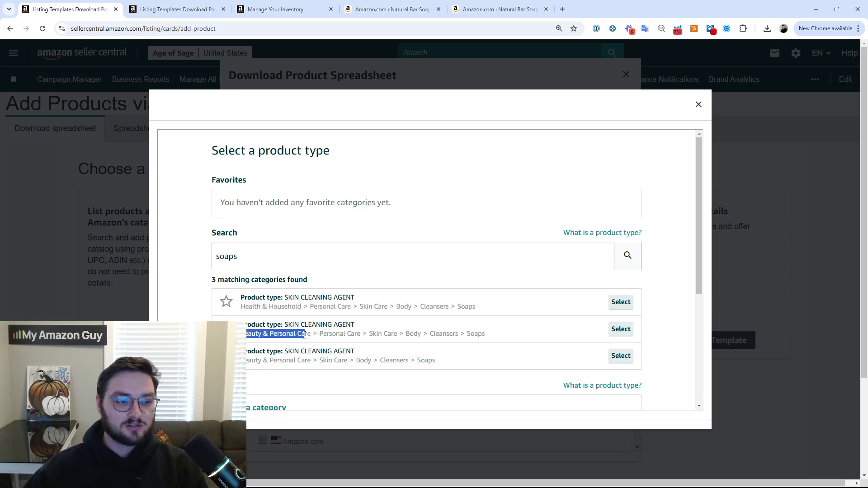
click(358, 373)
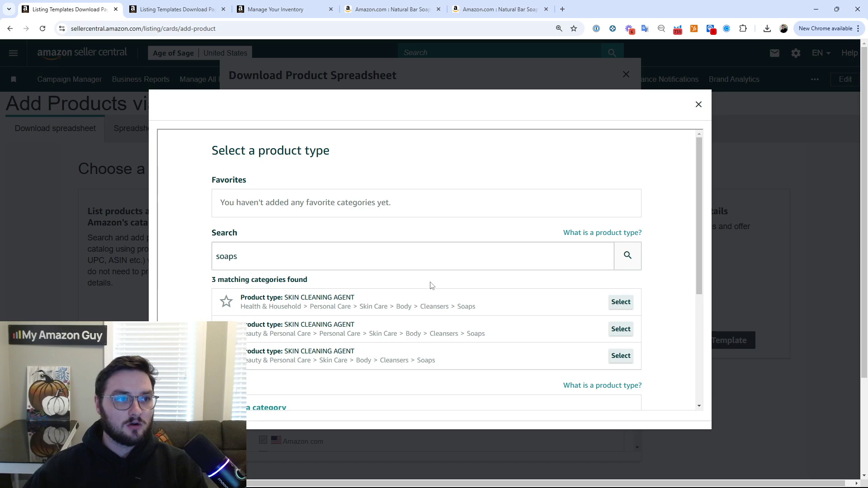
Check the live product's category, then select the Beauty & Personal Care soaps product type
click(384, 4)
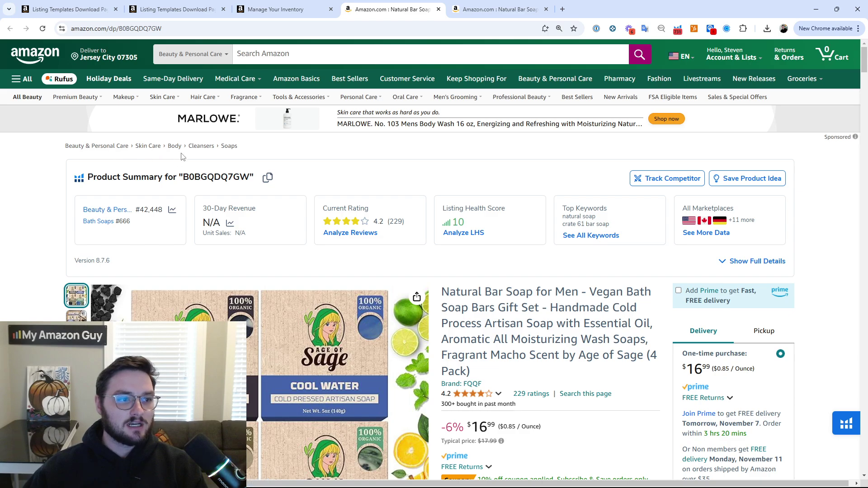
click(64, 6)
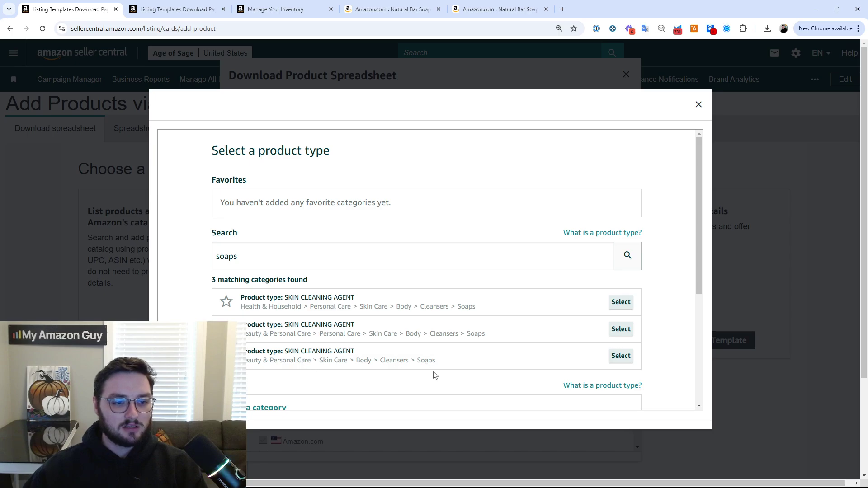
click(621, 356)
scroll(429, 259, down, 6)
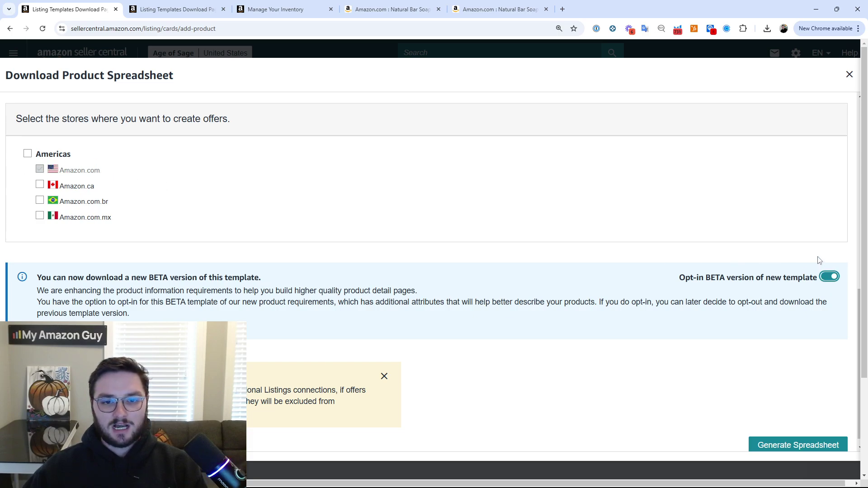
click(826, 278)
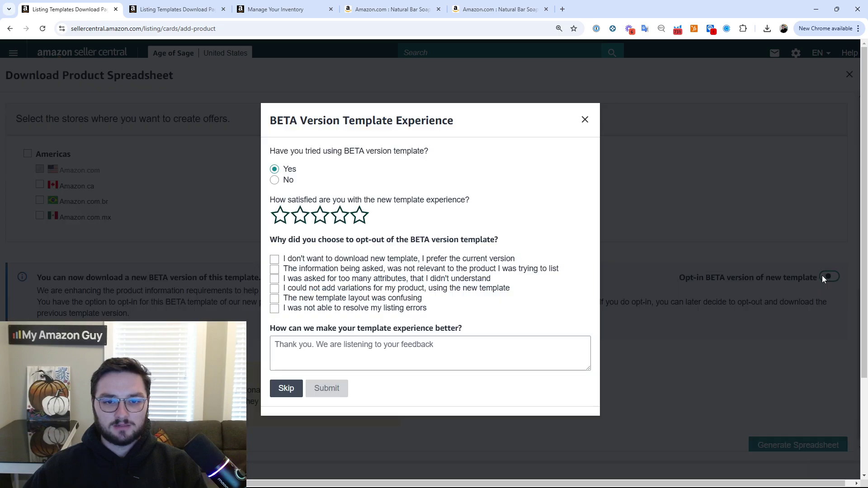
click(583, 123)
click(772, 440)
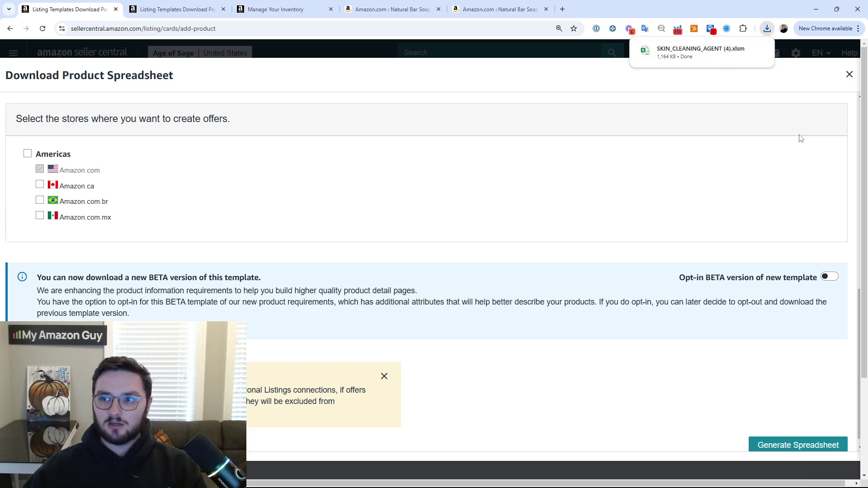
click(850, 74)
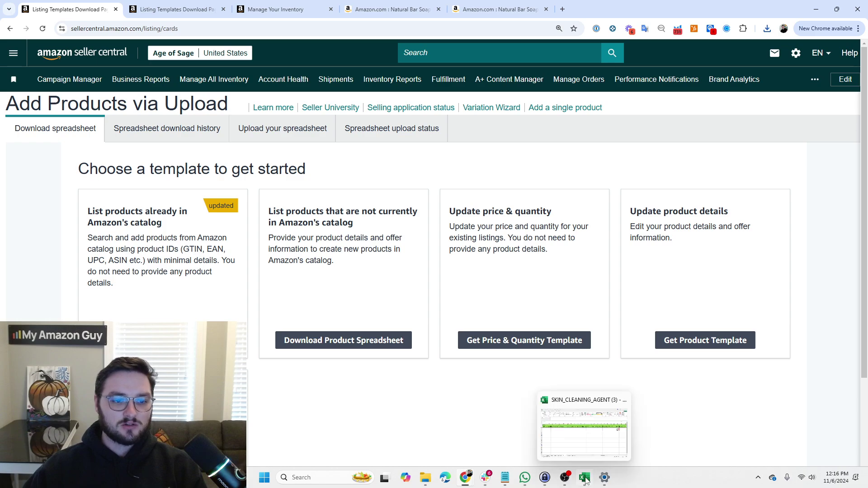
In the Excel template, set cell A4's product type to skincleaningagent from its dropdown list
click(585, 478)
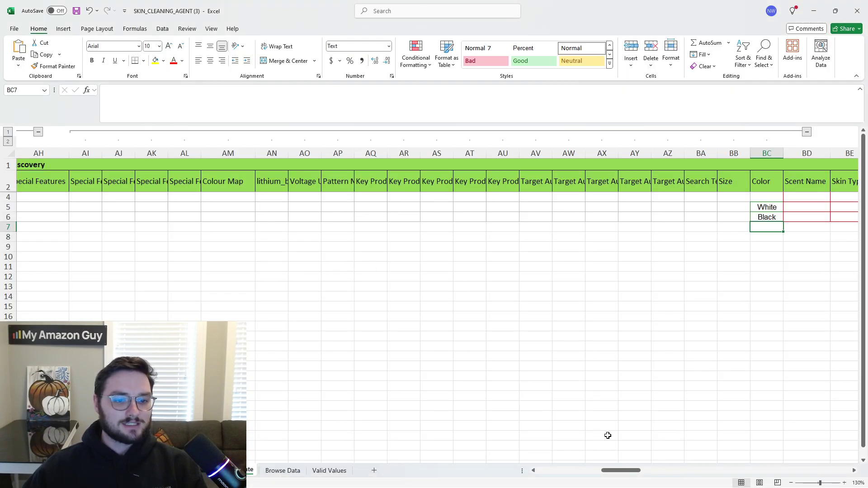
click(583, 471)
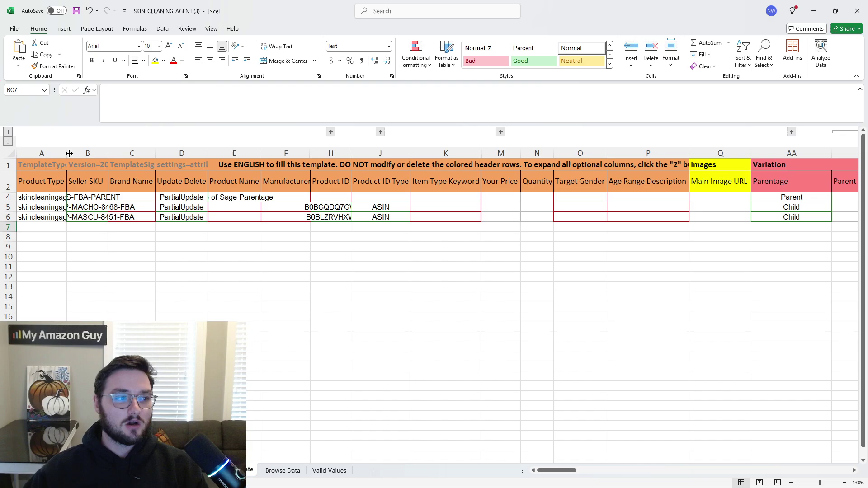
click(36, 186)
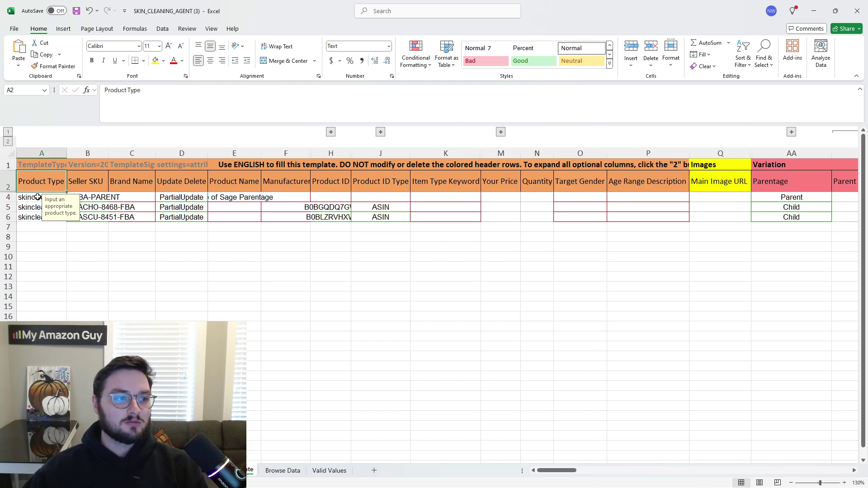
drag(37, 198, 42, 217)
click(54, 198)
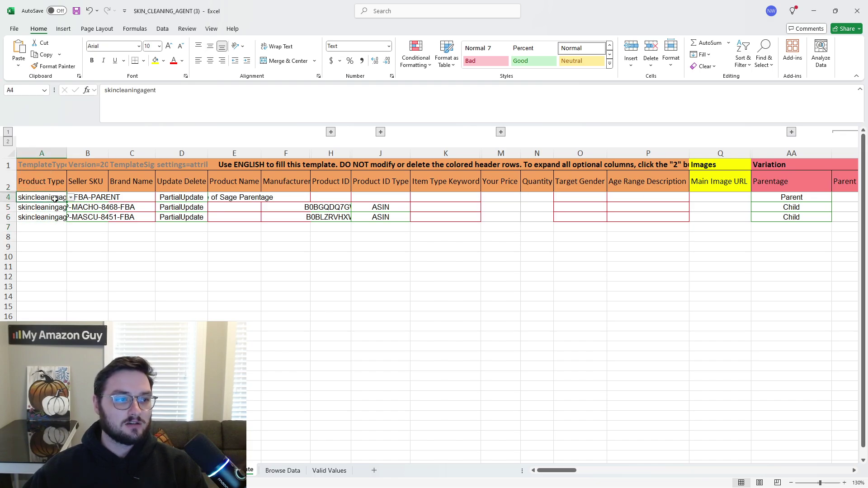
click(71, 198)
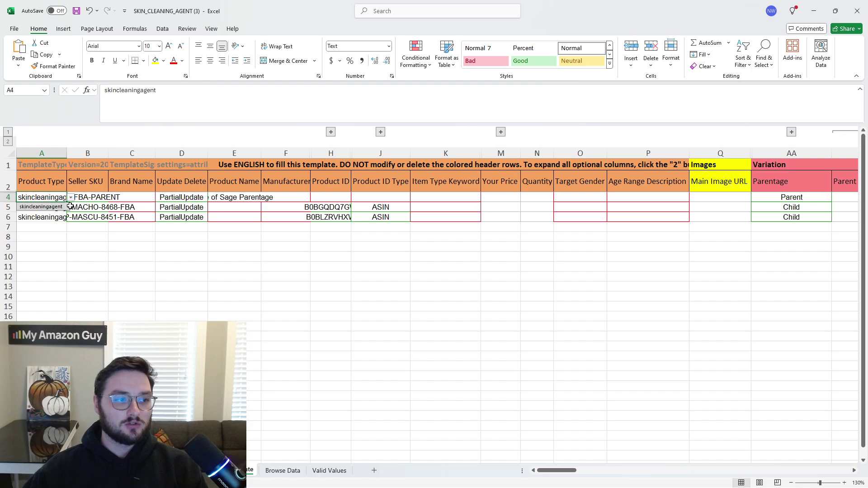
click(41, 207)
click(38, 219)
click(101, 245)
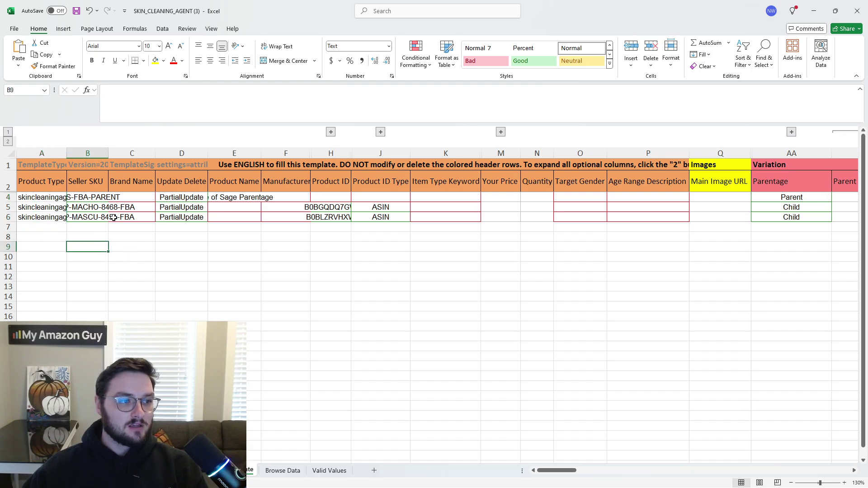
Widen the Seller SKU column B so AOS-FBA-PARENT and both child SKUs display fully
click(54, 200)
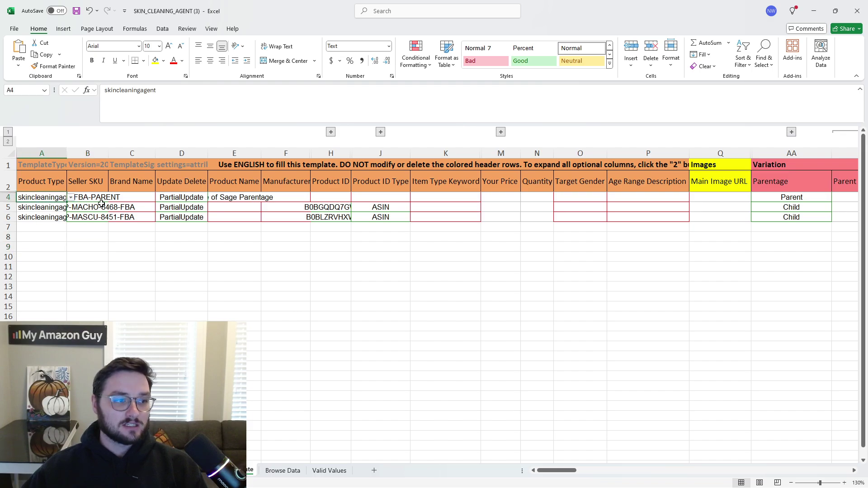
click(98, 199)
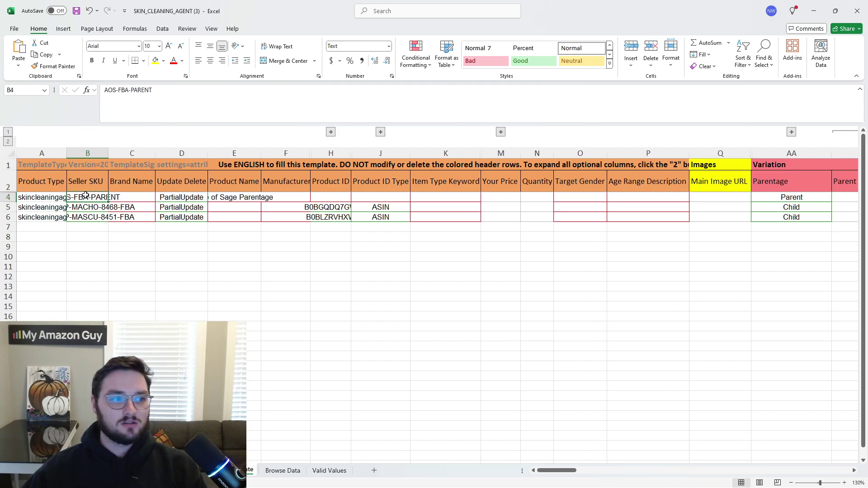
drag(108, 150, 169, 151)
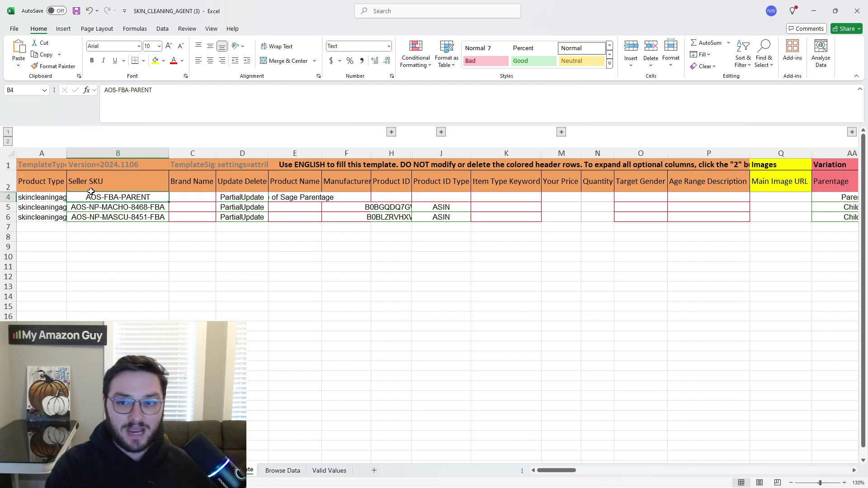
click(92, 205)
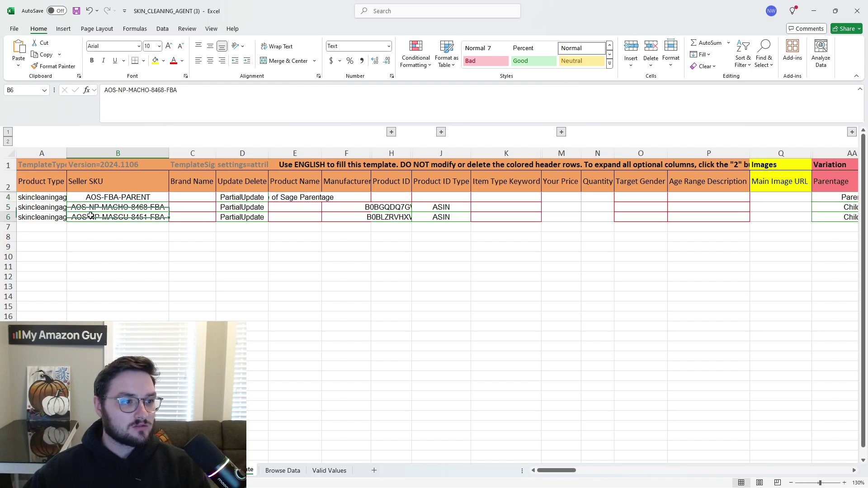
key(Down)
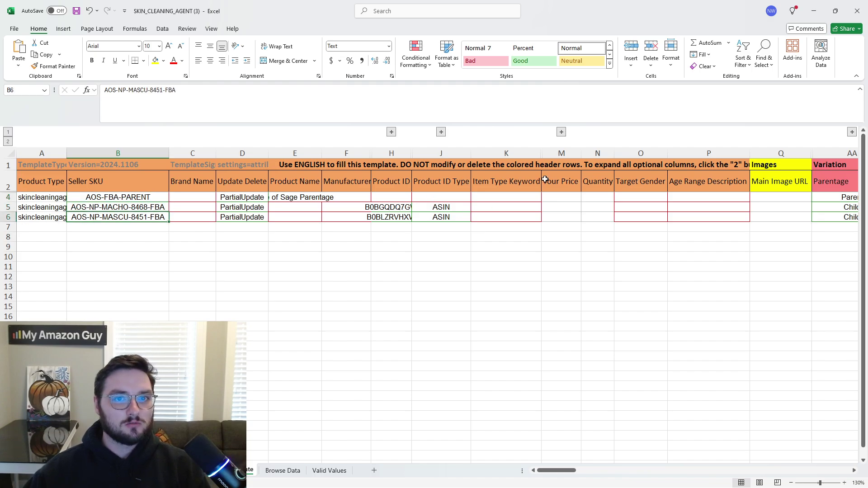
Verify child SKUs AOS-NP-MACHO-8468-FBA and AOS-NP-MASCU-8451-FBA against Manage Your Inventory, then return to Excel
key(alt+Tab)
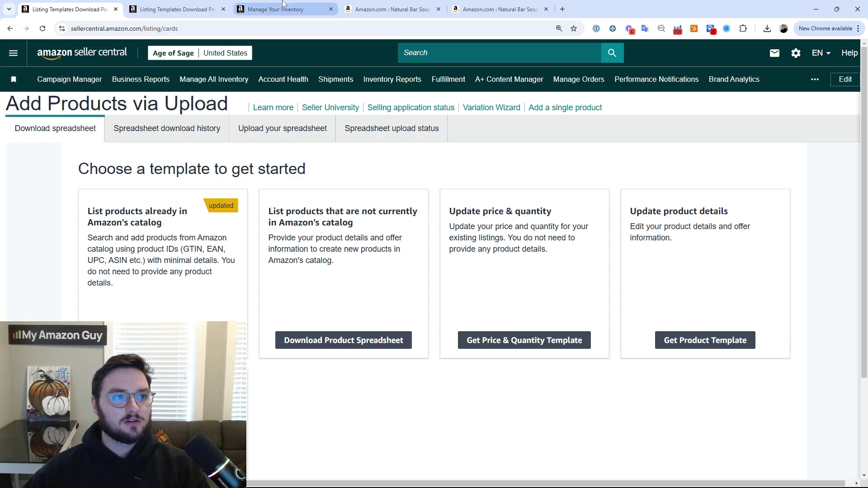
click(275, 10)
drag(346, 251, 228, 244)
drag(354, 389, 448, 337)
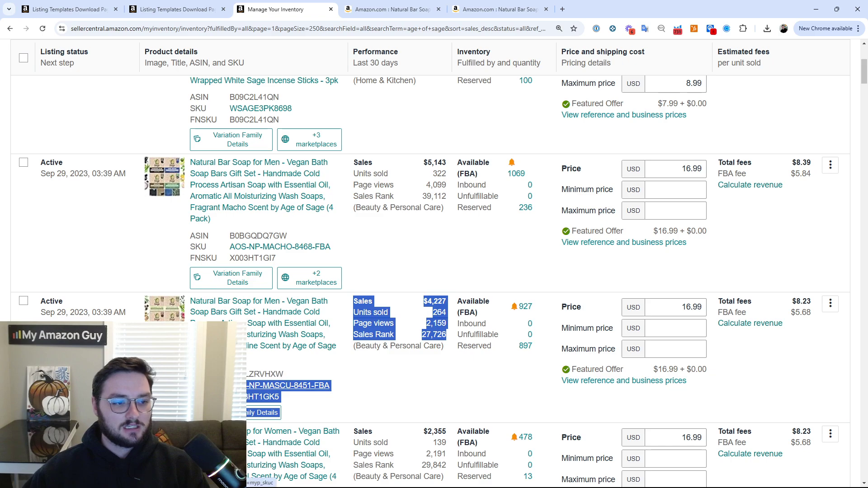
click(351, 395)
mouse_move(562, 487)
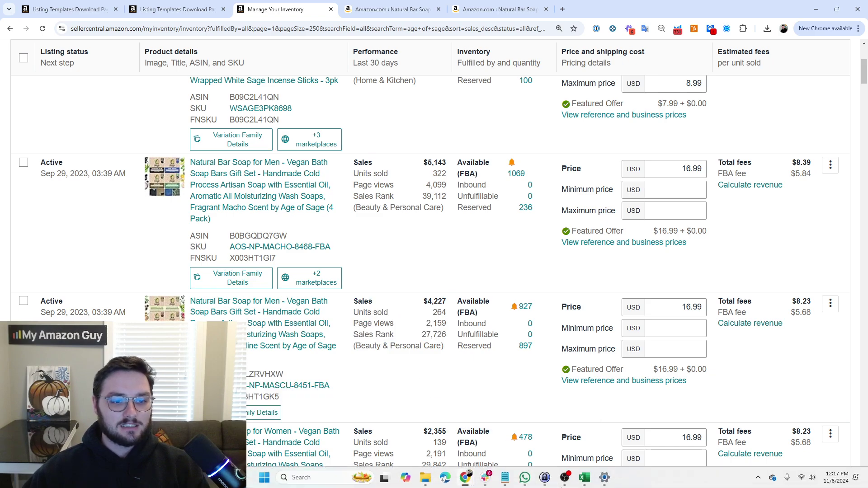
click(585, 478)
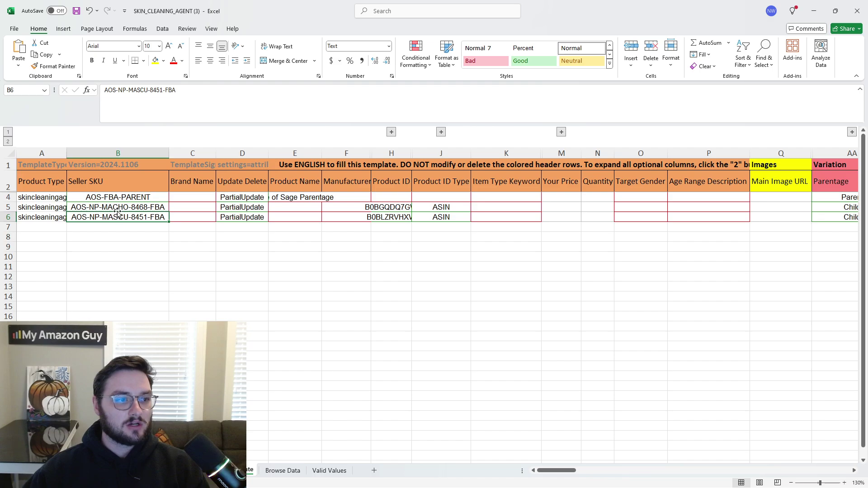
mouse_move(126, 216)
mouse_down()
mouse_move(129, 207)
mouse_move(160, 220)
mouse_up()
click(243, 208)
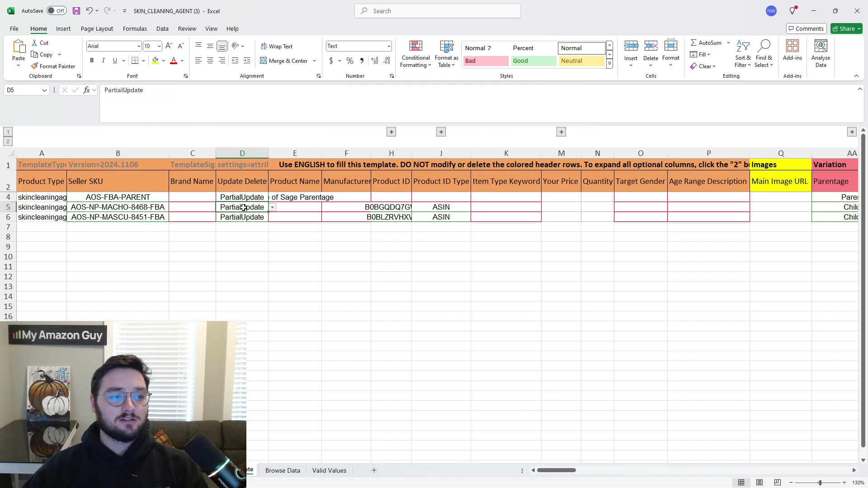
click(273, 207)
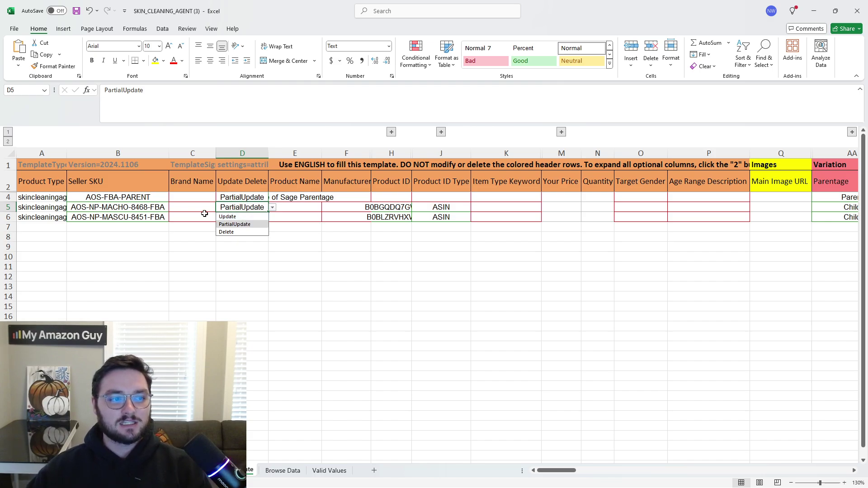
click(175, 205)
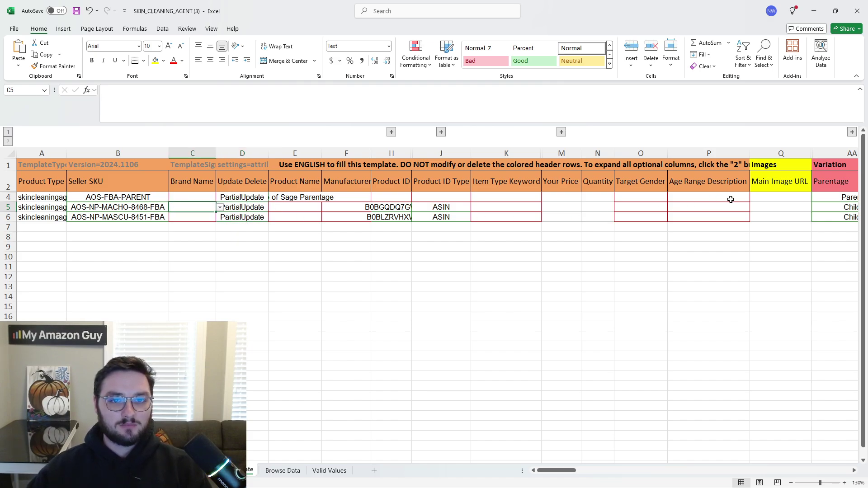
drag(553, 470, 534, 473)
click(244, 208)
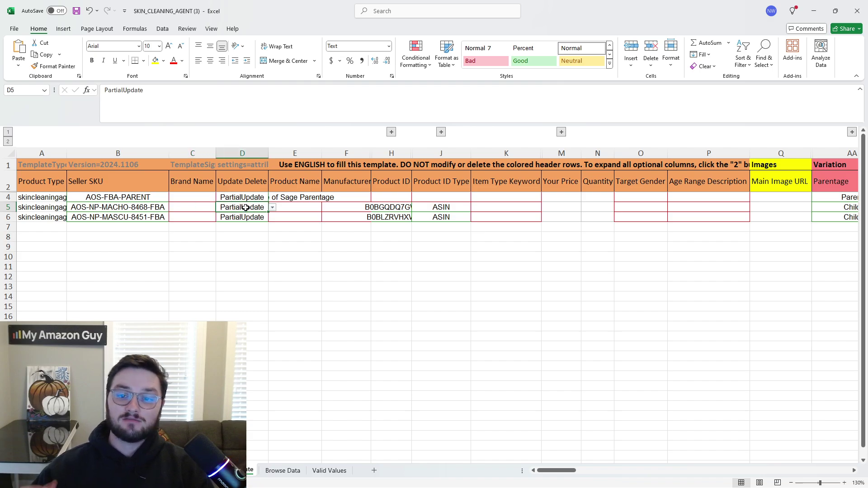
click(286, 207)
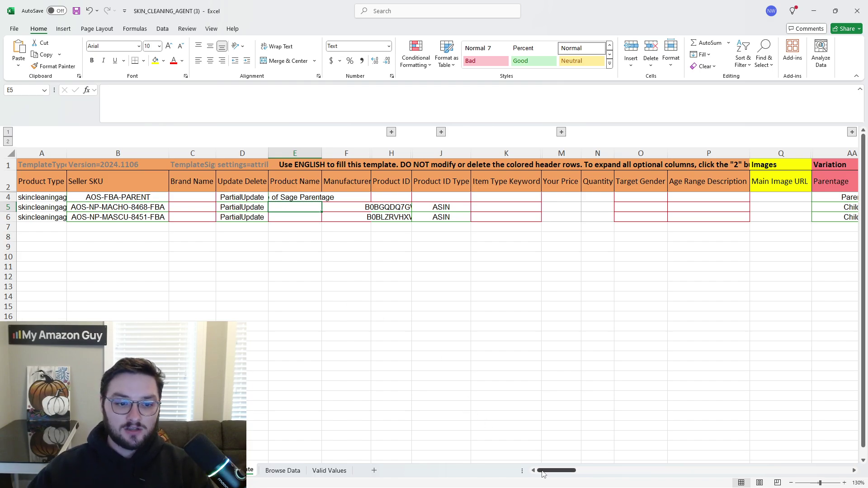
Expand the collapsed Dimensions column group to reveal columns CP–CR, checking cells CP4 and CP5
drag(553, 470, 661, 474)
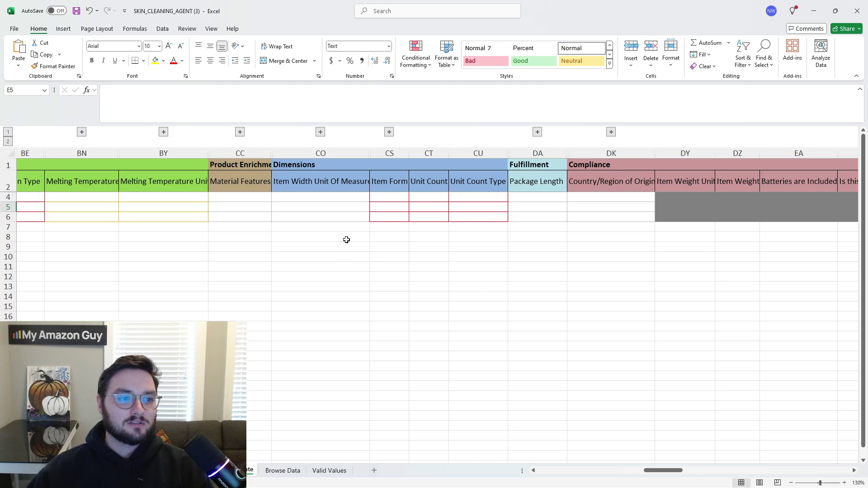
click(389, 132)
click(397, 197)
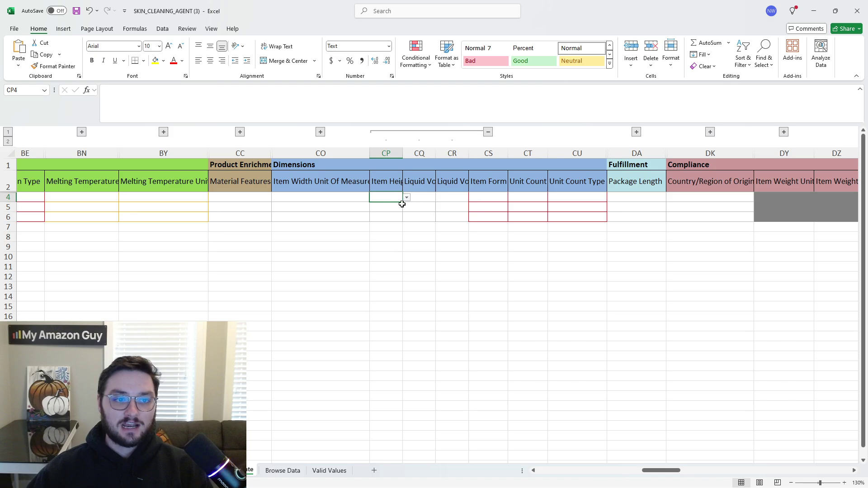
click(401, 204)
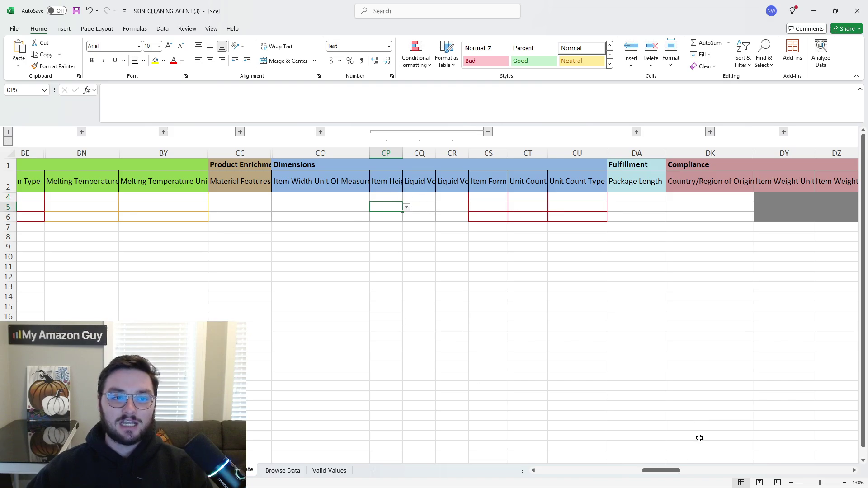
drag(648, 470, 541, 470)
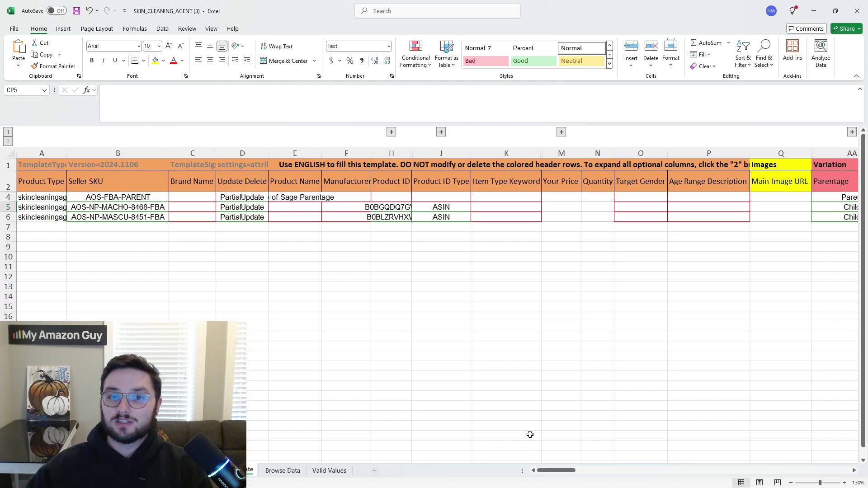
Check the update action options in cell D5, leaving PartialUpdate in place
click(232, 206)
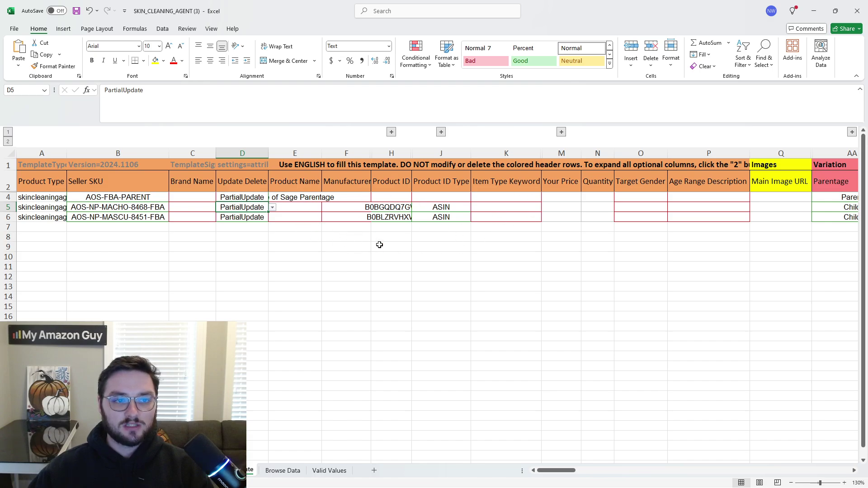
mouse_move(562, 473)
mouse_down()
mouse_move(630, 474)
mouse_move(562, 474)
mouse_up()
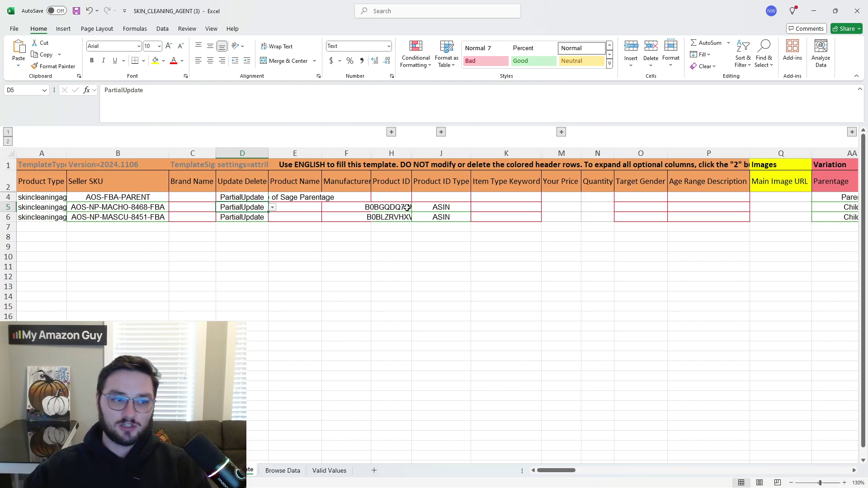
click(273, 207)
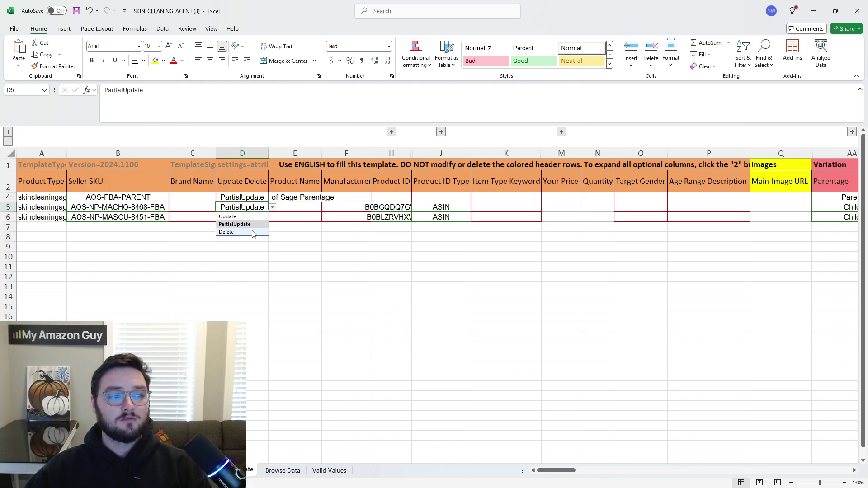
click(319, 240)
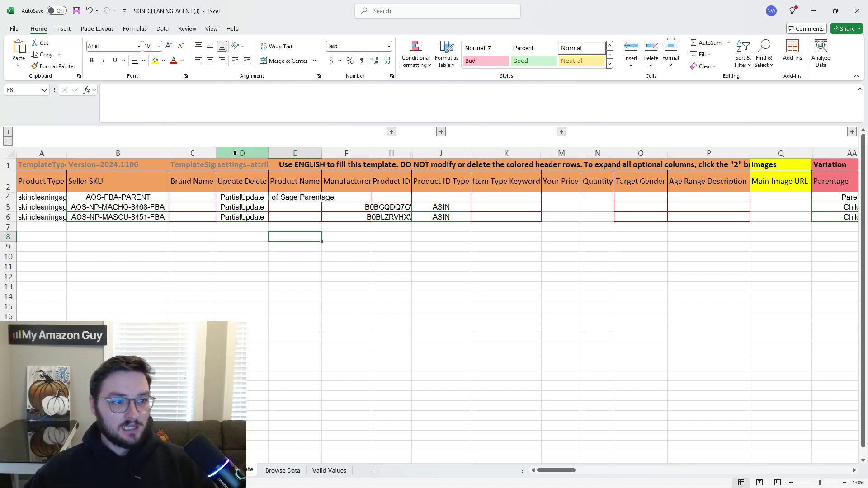
Review the parent's product name in E4 and SKU in B4, then return to the Seller Central inventory
click(285, 198)
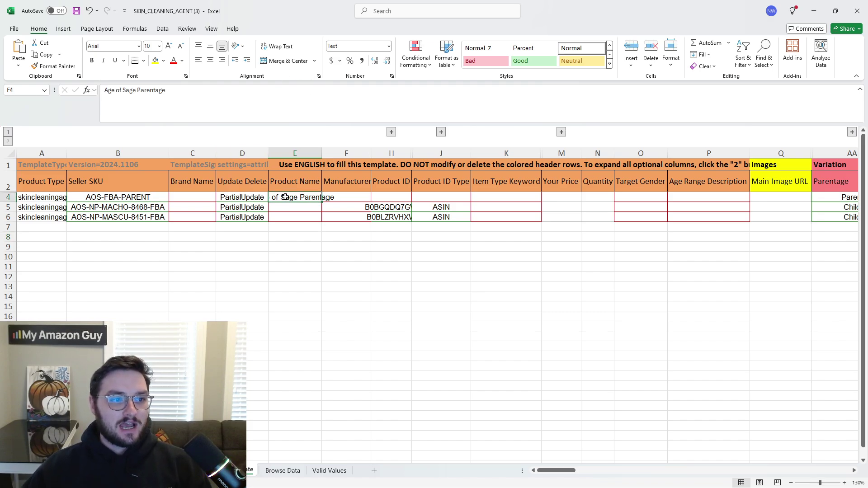
click(162, 197)
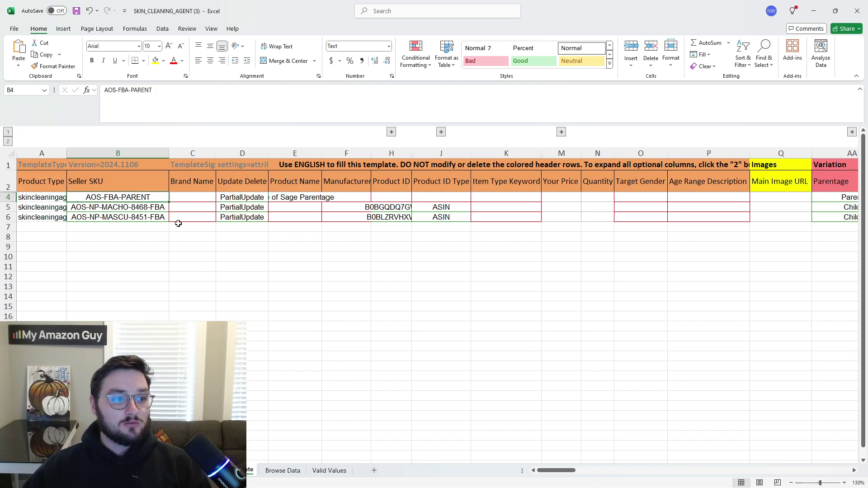
click(302, 198)
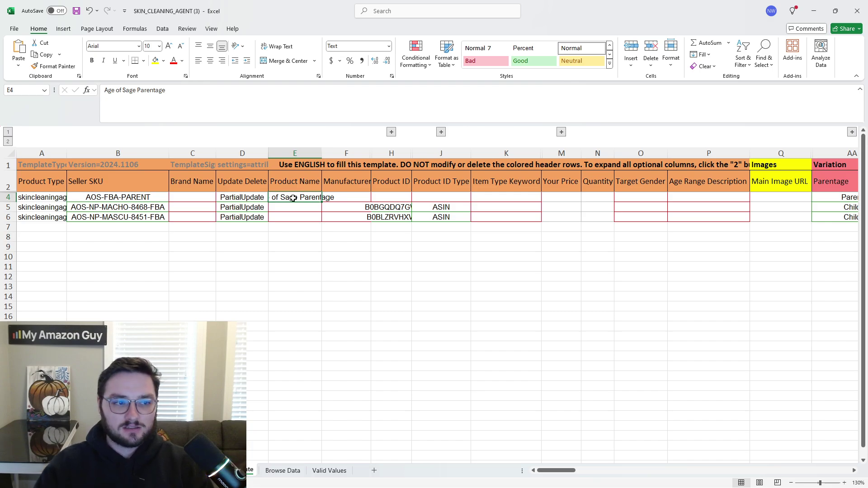
click(812, 11)
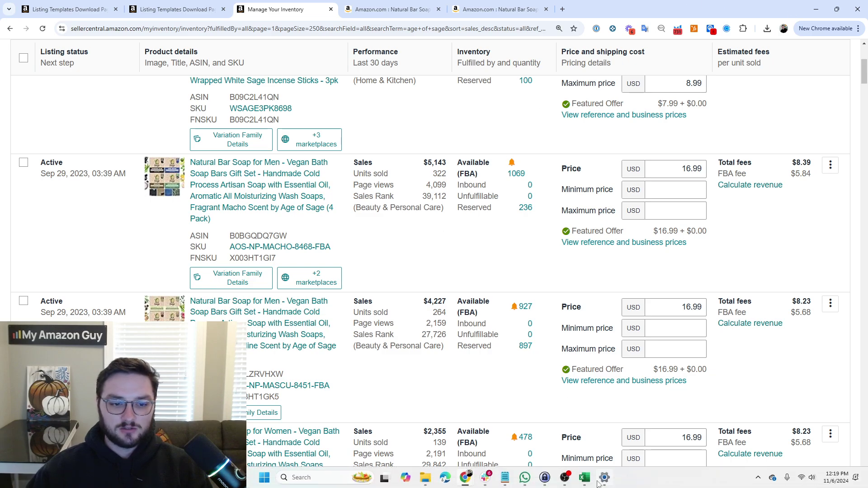
Back in Excel, review the child rows' SKUs (B5, B6) and Product IDs and types (H5, J5)
click(584, 481)
click(393, 208)
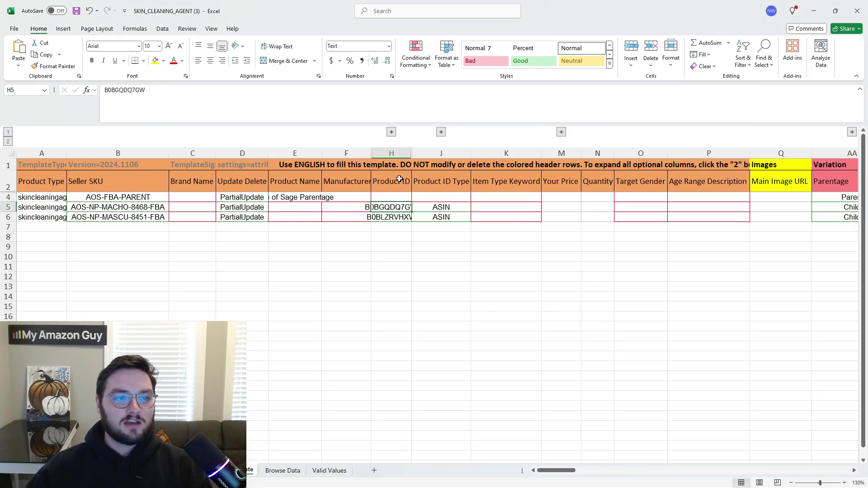
click(429, 215)
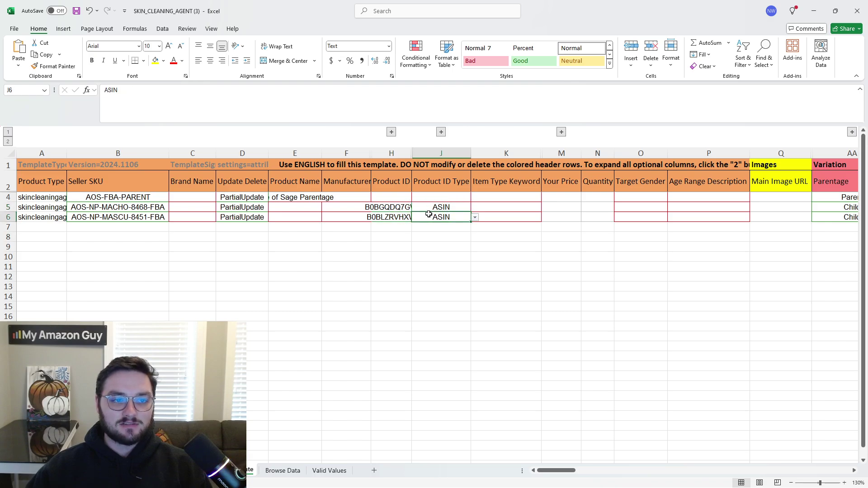
click(161, 208)
click(124, 217)
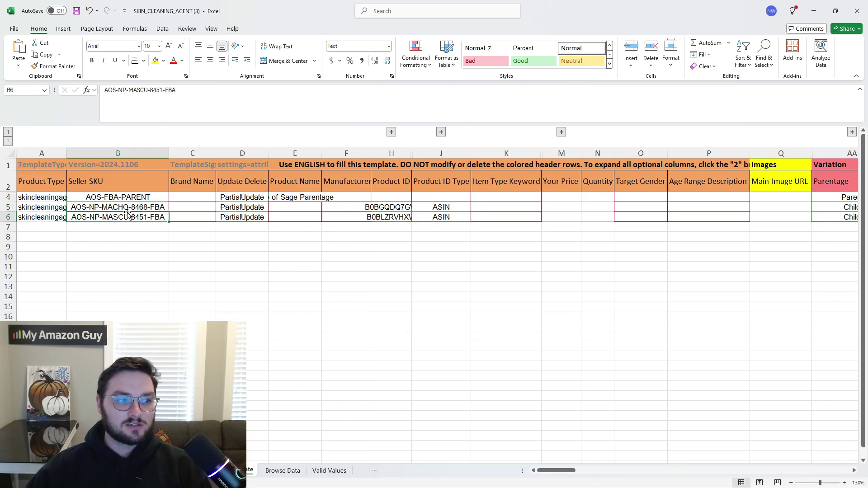
click(126, 208)
click(391, 209)
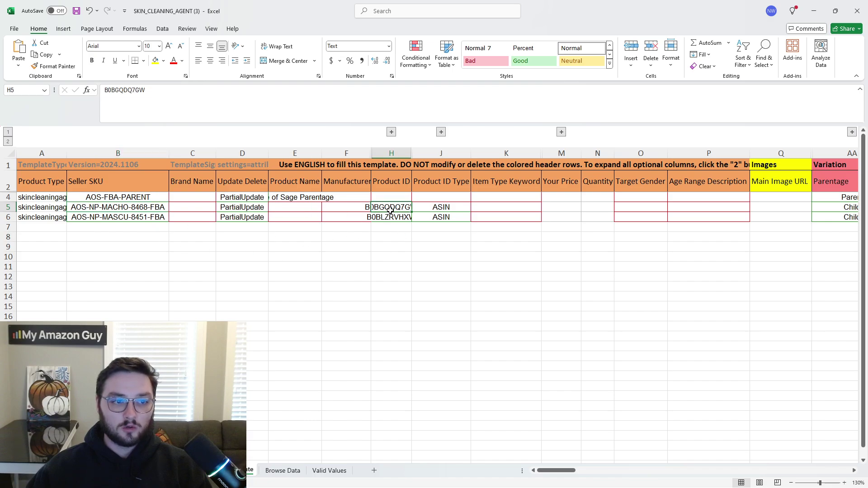
click(435, 207)
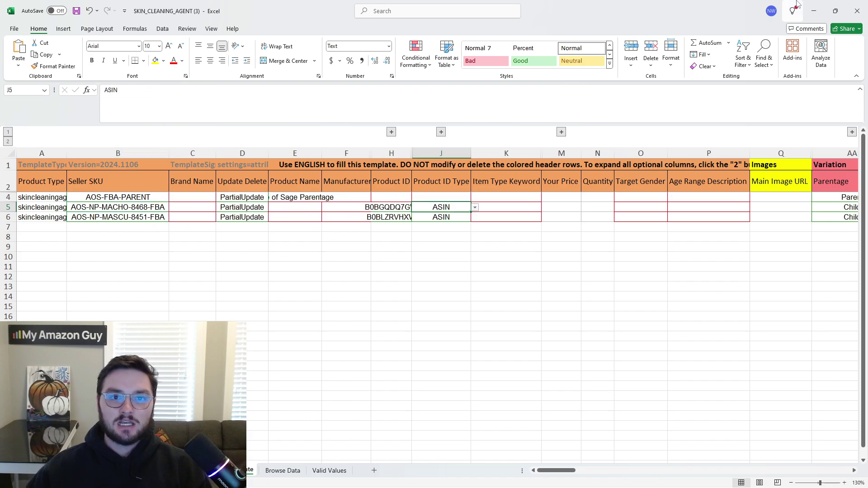
Compare ASIN B0BGQDQ7GW on the Seller Central inventory page, then return to Excel
click(814, 11)
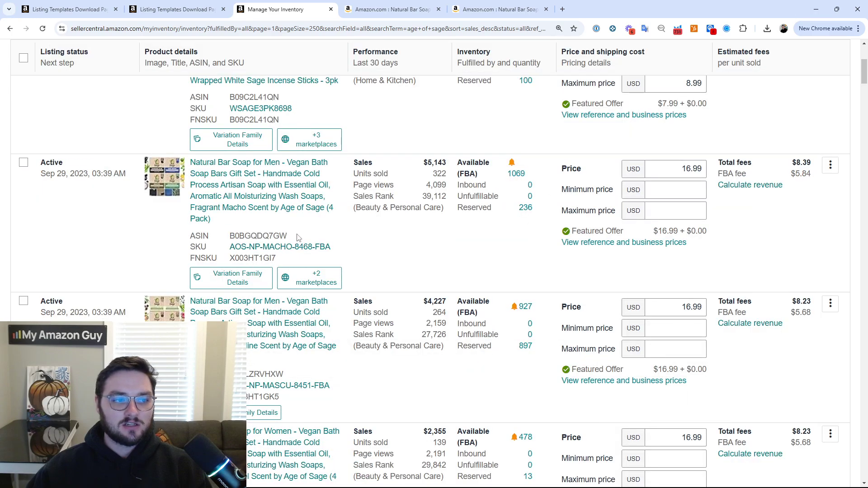
drag(302, 237, 224, 237)
click(317, 238)
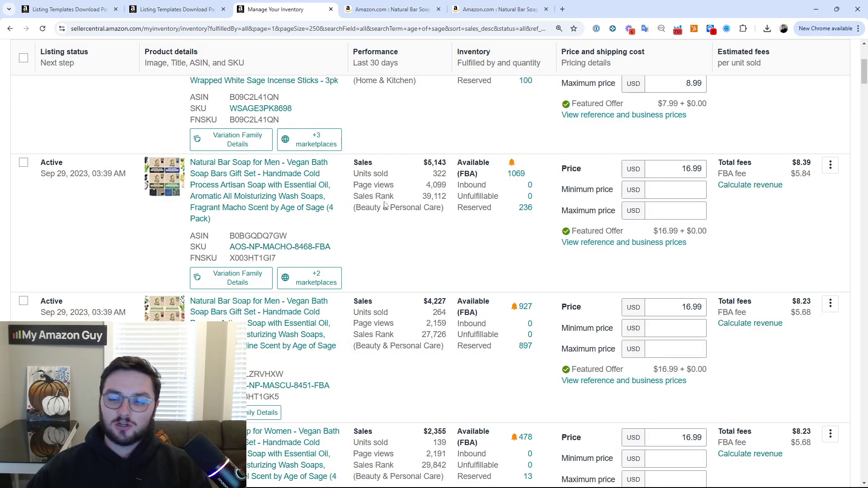
click(584, 478)
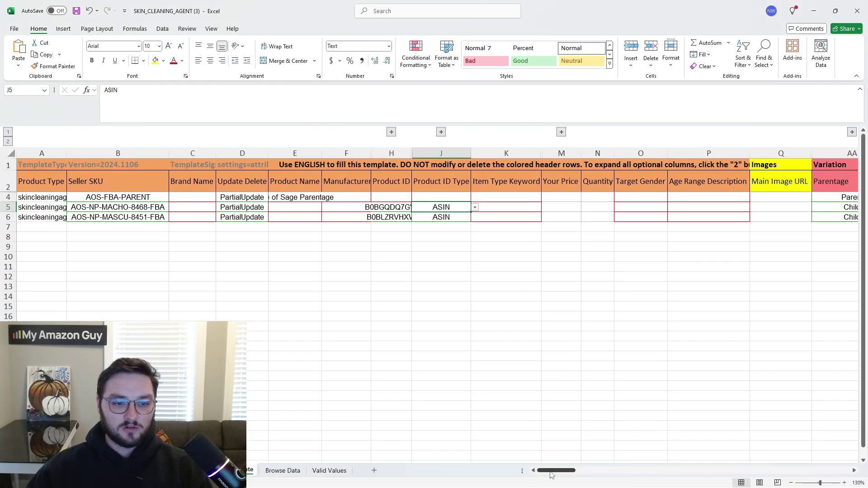
drag(551, 474, 573, 474)
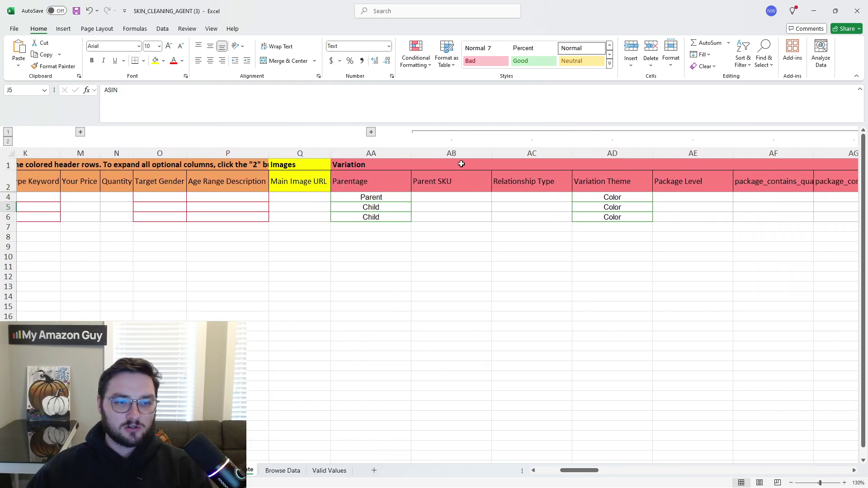
drag(586, 471, 600, 470)
click(650, 132)
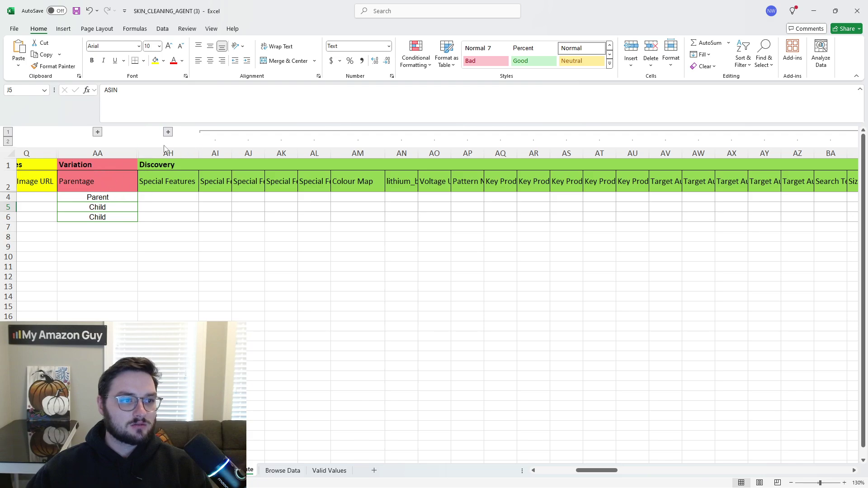
click(168, 131)
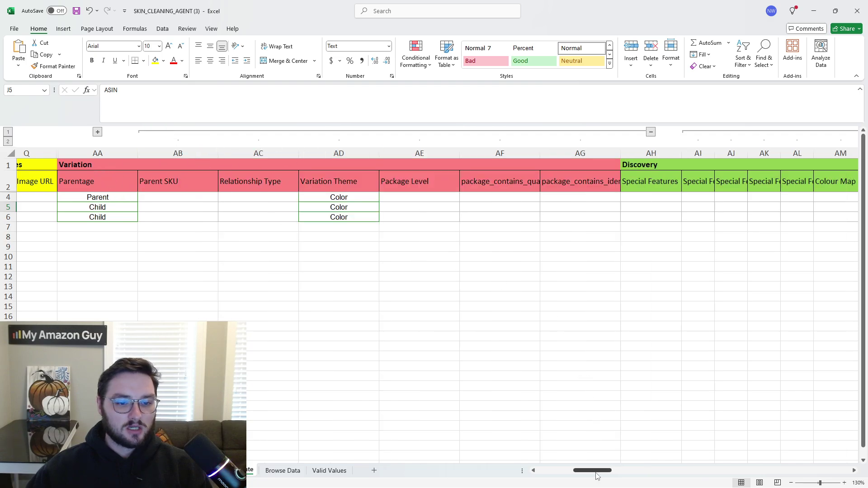
drag(599, 473, 583, 471)
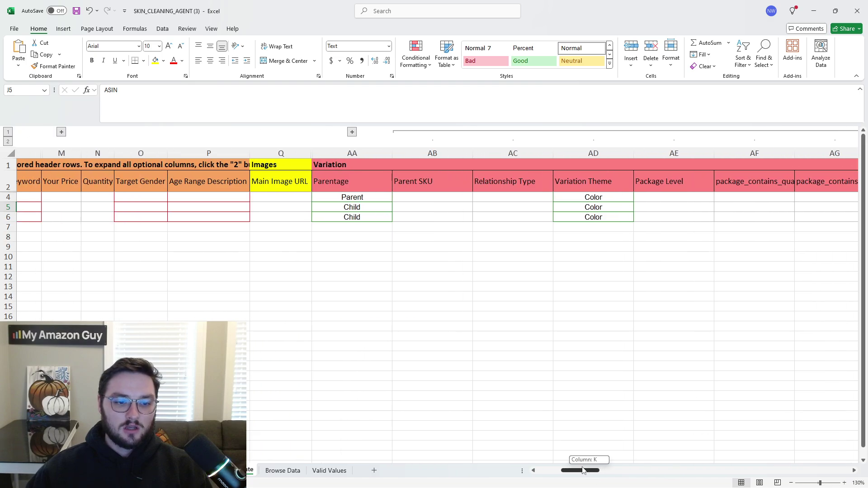
click(388, 199)
click(347, 176)
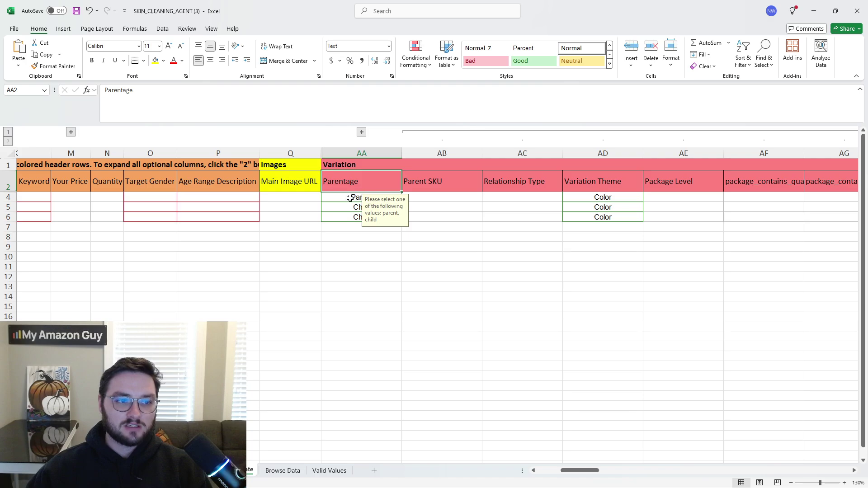
click(350, 198)
click(406, 197)
click(435, 202)
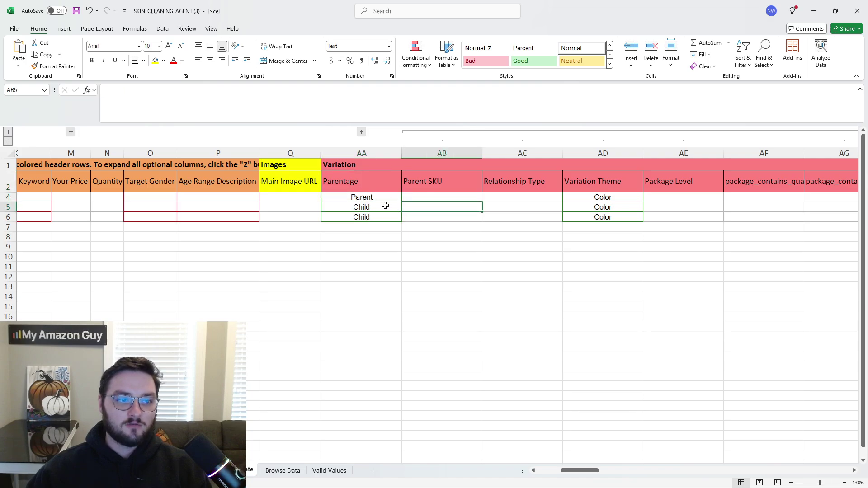
click(388, 205)
click(381, 217)
click(380, 207)
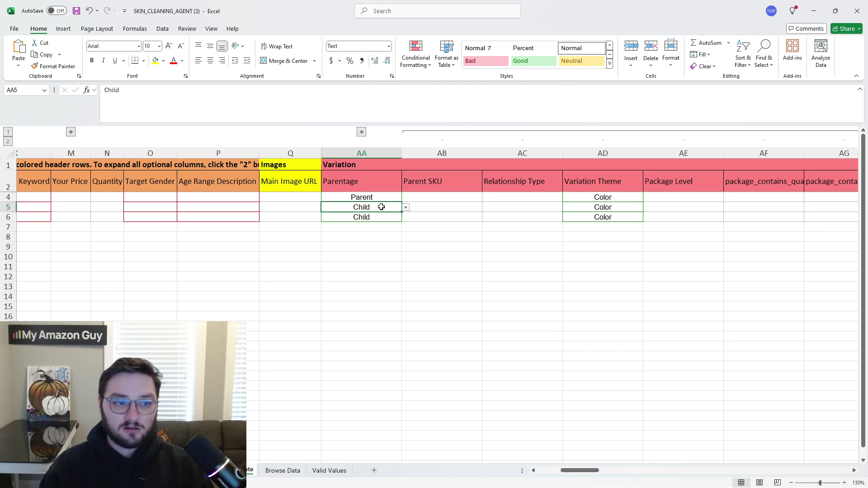
click(381, 216)
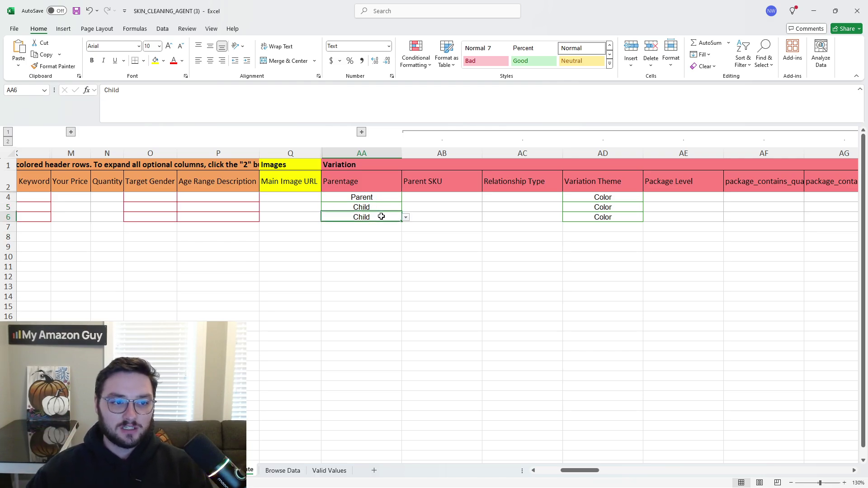
click(425, 206)
drag(583, 470, 559, 470)
click(145, 200)
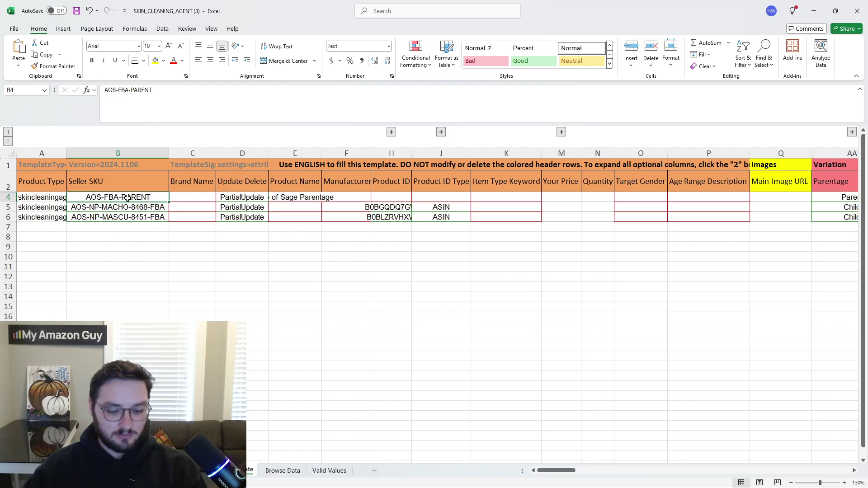
Paste the parent SKU AOS-FBA-PARENT into both child rows' Parent SKU cells AB5 and AB6
drag(546, 470, 587, 473)
click(461, 208)
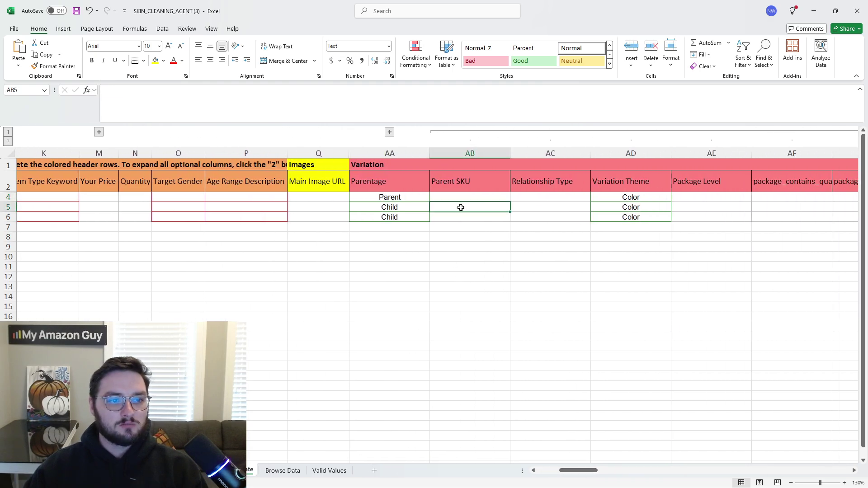
text(AOS-FBA-PARENT)
click(495, 224)
click(490, 218)
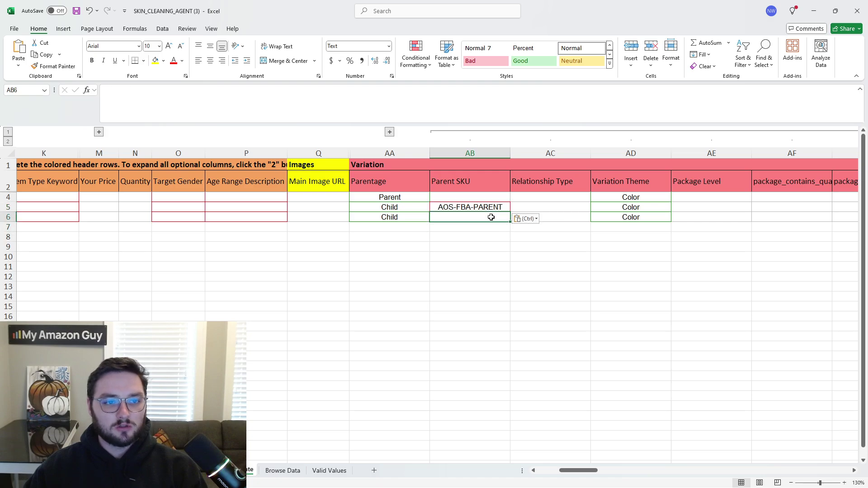
text(AOS-FBA-PARENT)
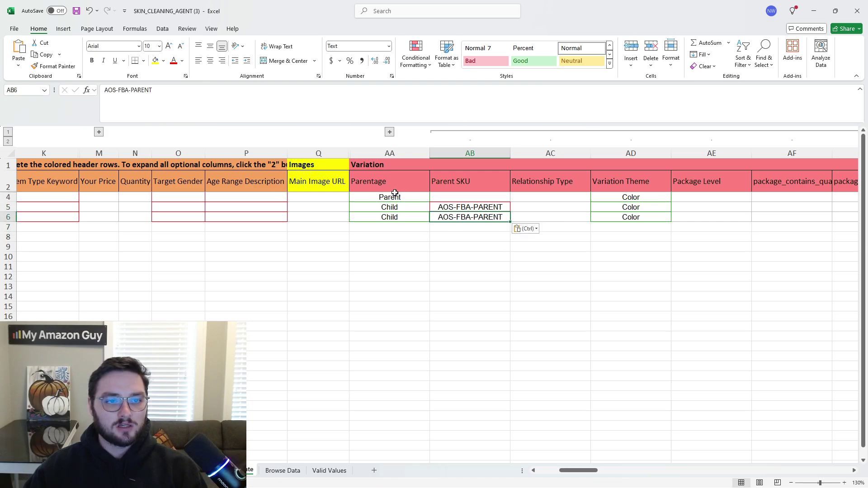
Set Relationship Type to Variation for both child rows in AC5 and AC6
click(562, 207)
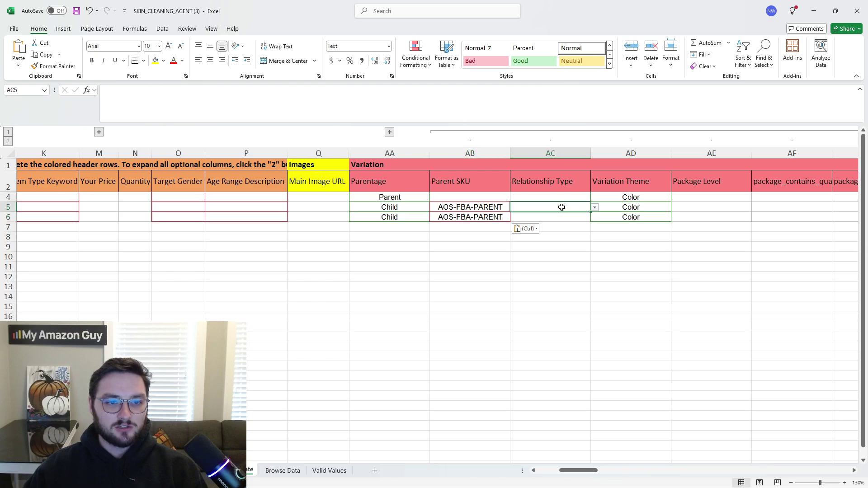
click(595, 207)
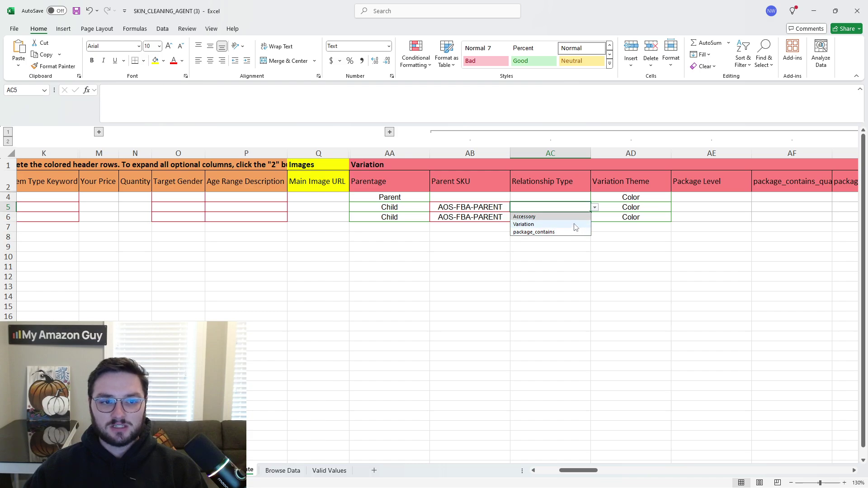
click(576, 226)
click(588, 217)
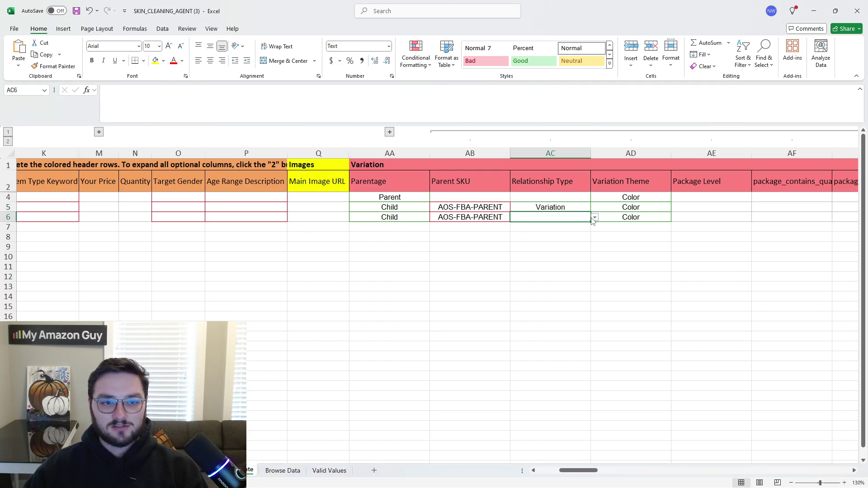
click(595, 217)
click(587, 234)
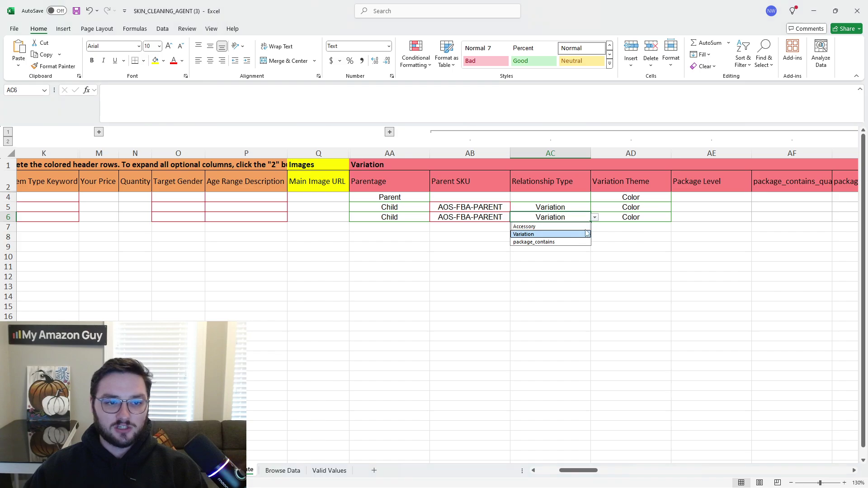
click(610, 228)
click(630, 182)
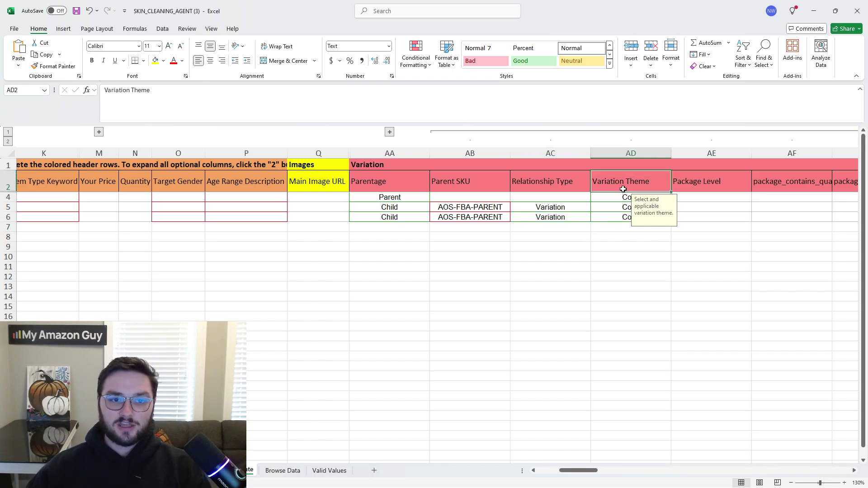
click(599, 197)
click(676, 198)
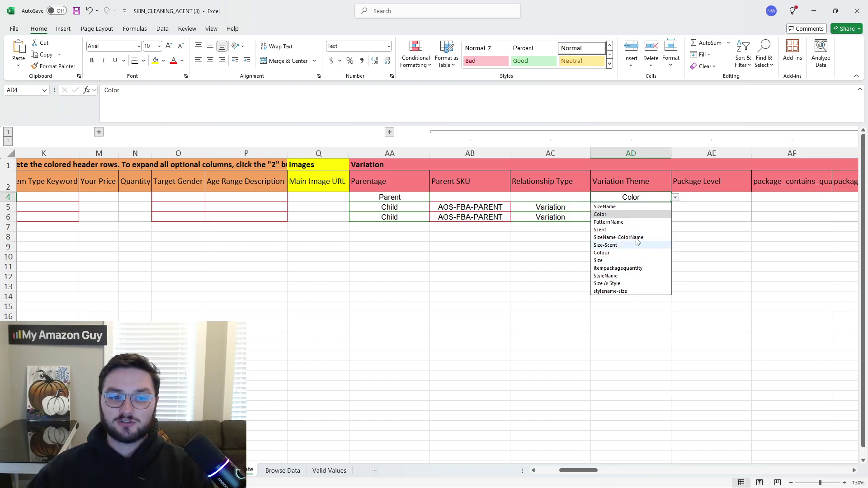
click(580, 238)
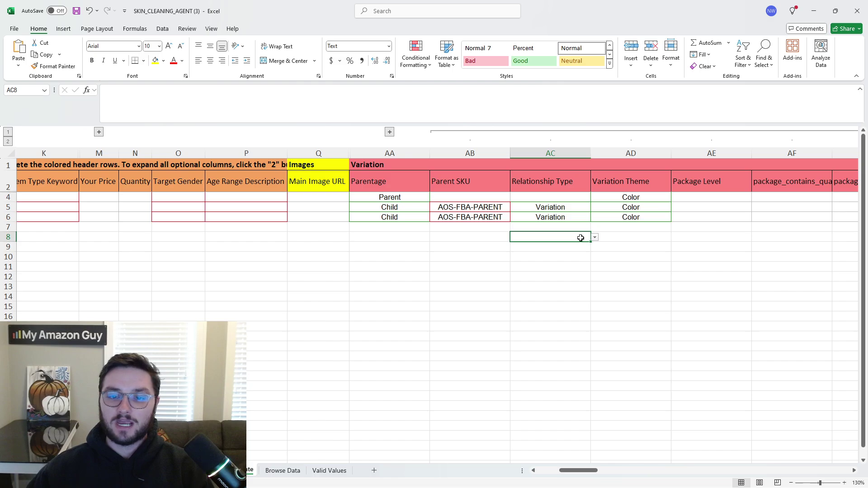
drag(571, 470, 630, 473)
click(609, 176)
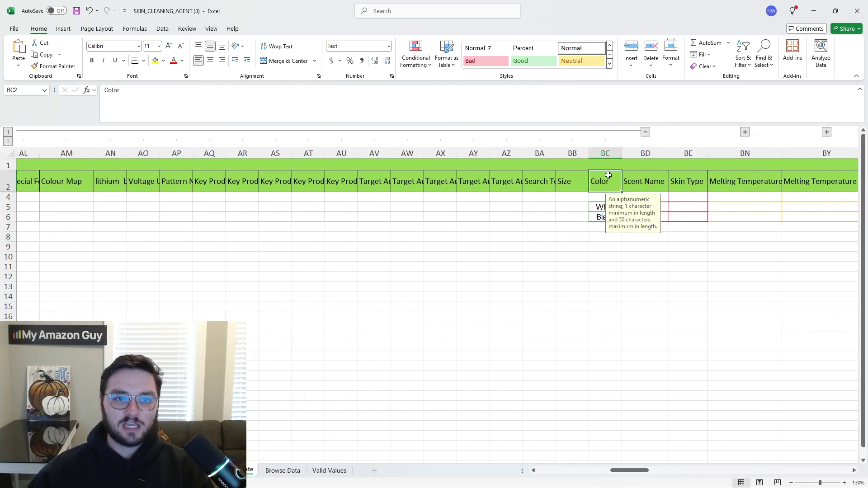
click(629, 182)
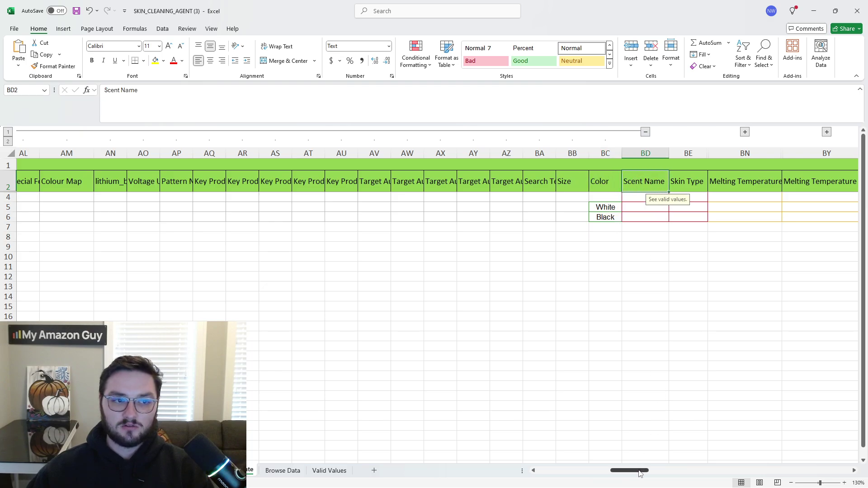
drag(634, 470, 596, 470)
click(359, 207)
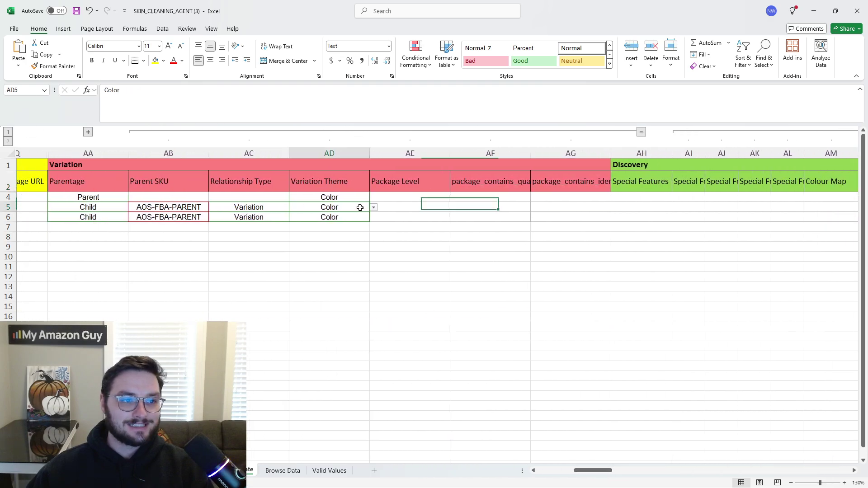
click(374, 207)
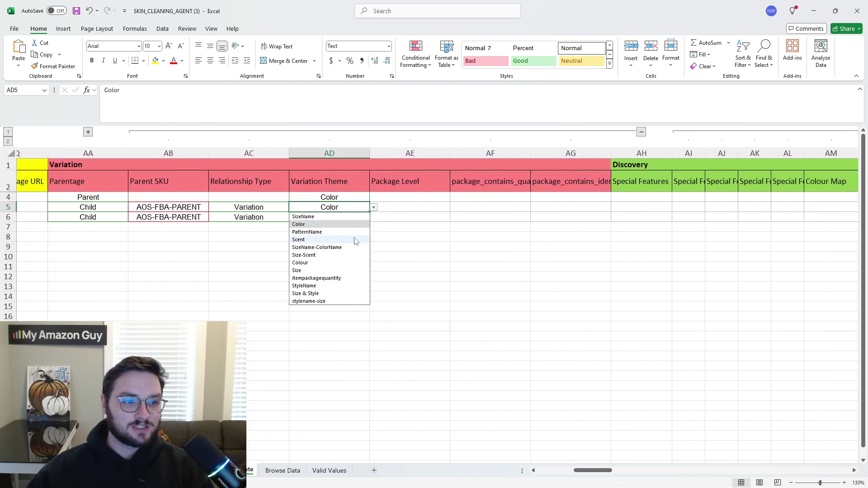
click(454, 254)
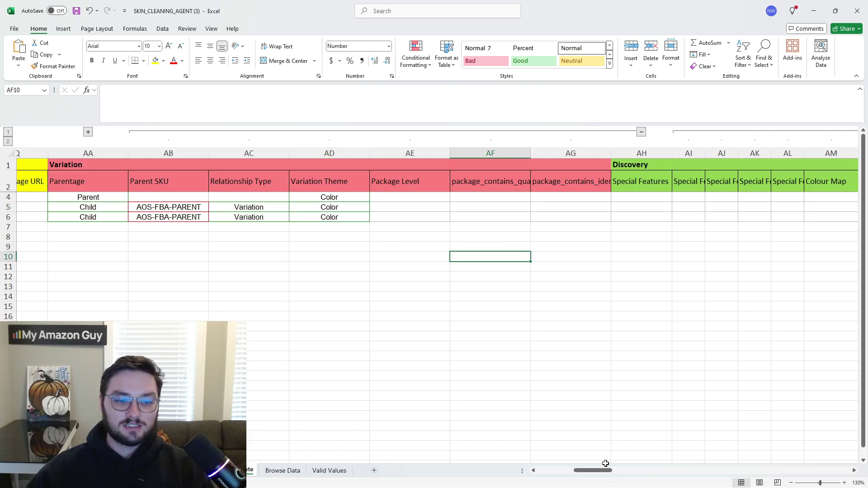
drag(594, 471, 632, 471)
click(577, 180)
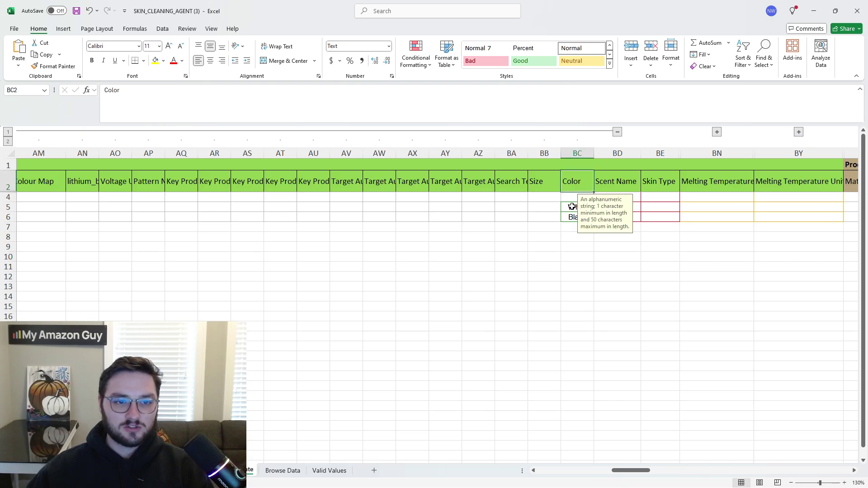
click(570, 207)
click(582, 219)
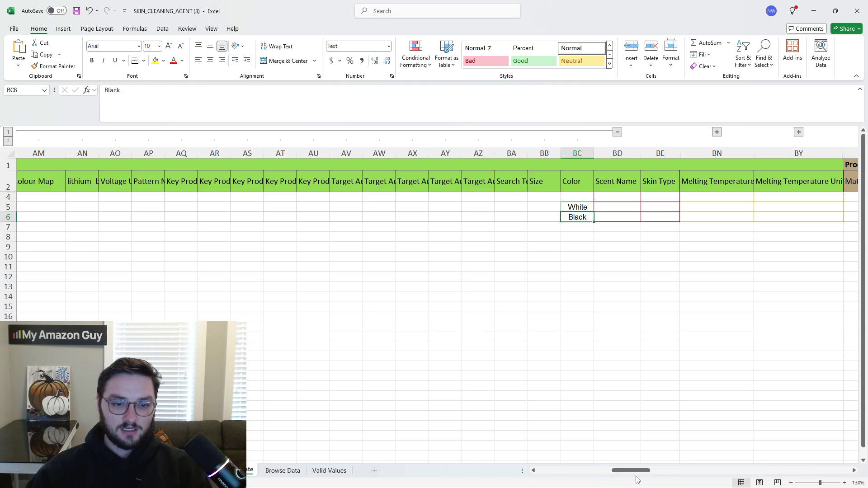
Scroll back through the filled columns to column B and save the template
drag(637, 472, 685, 471)
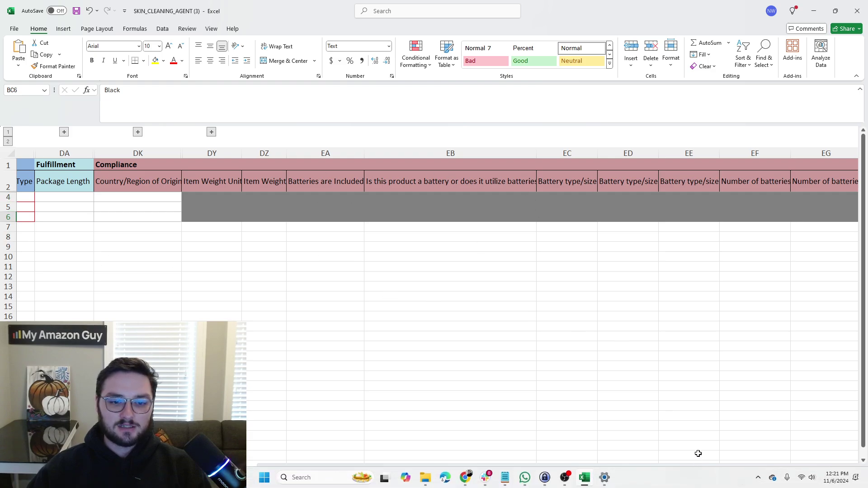
scroll(692, 470, left, 5)
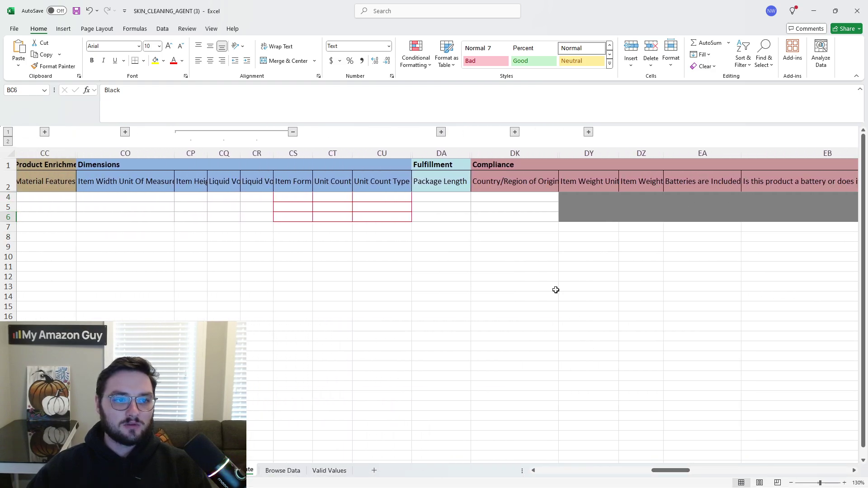
drag(657, 470, 643, 470)
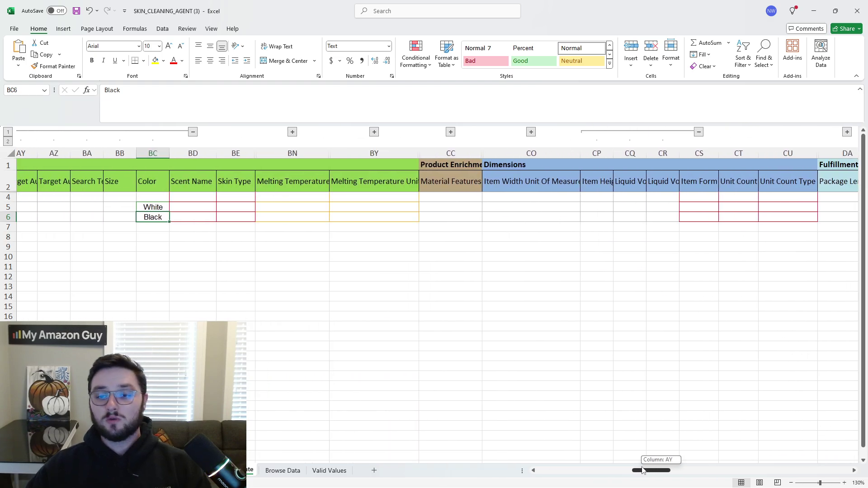
drag(643, 470, 552, 470)
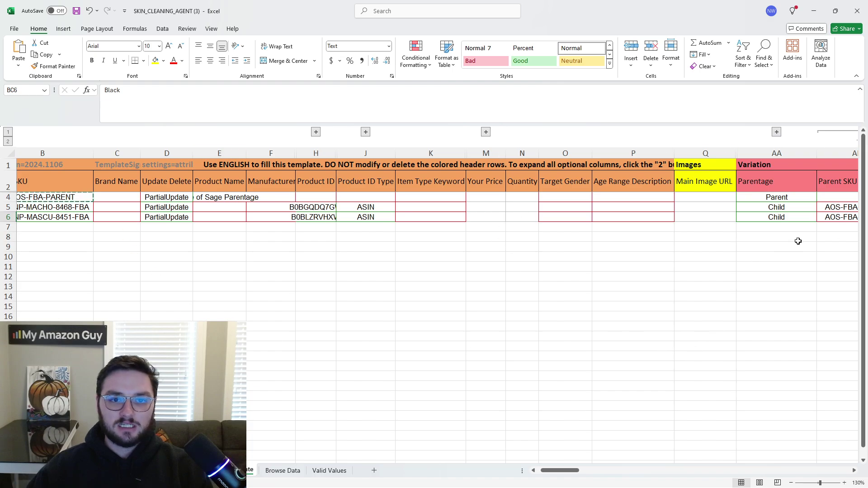
click(76, 10)
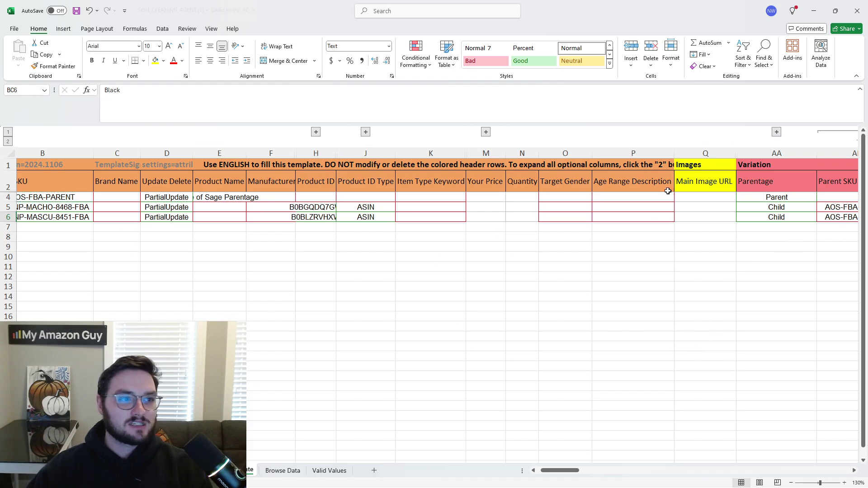
In the Listing Templates browser tab, go to Upload your spreadsheet and preview the Browse files picker
click(813, 11)
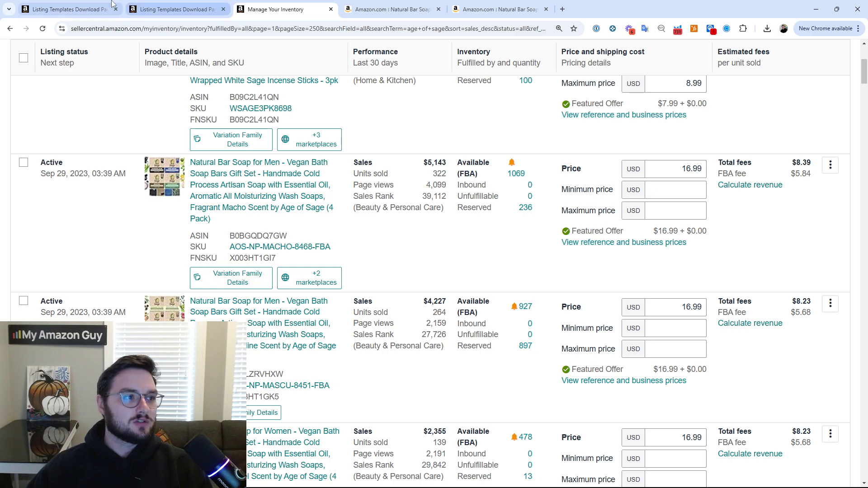
click(112, 4)
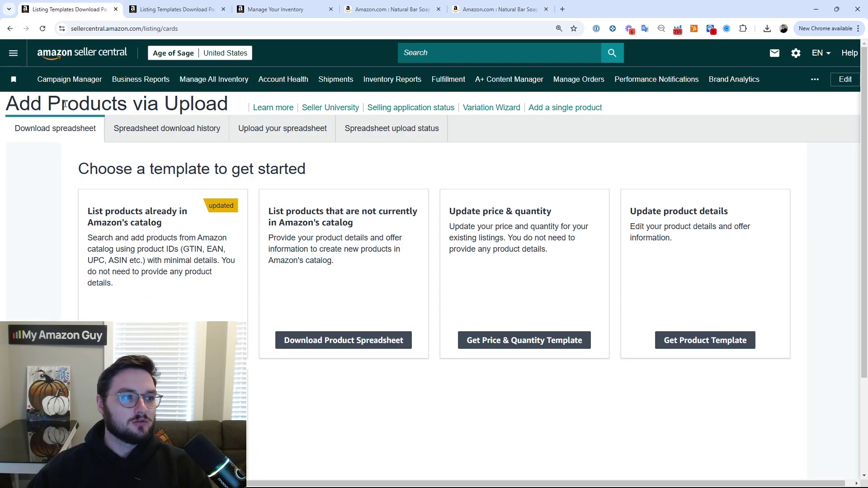
click(13, 53)
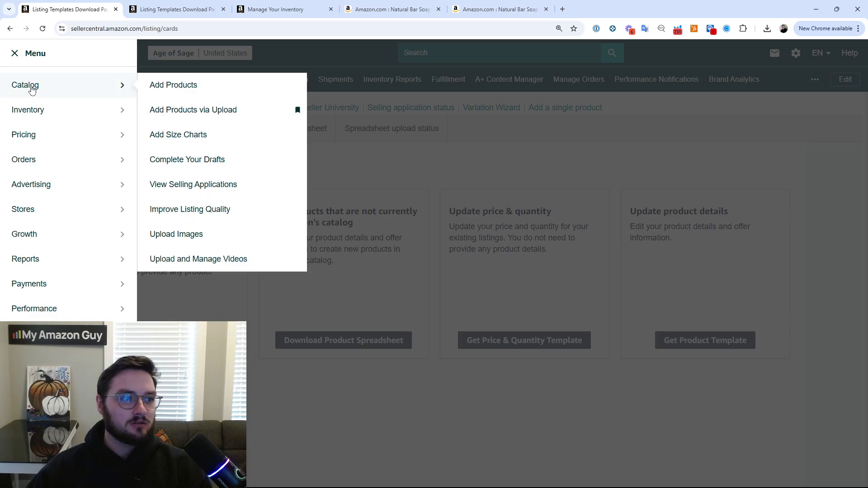
click(505, 192)
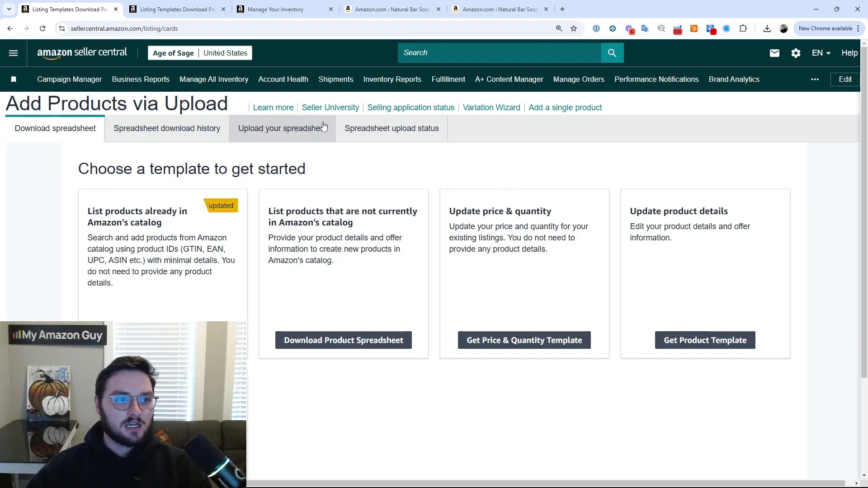
click(290, 136)
scroll(187, 282, down, 1)
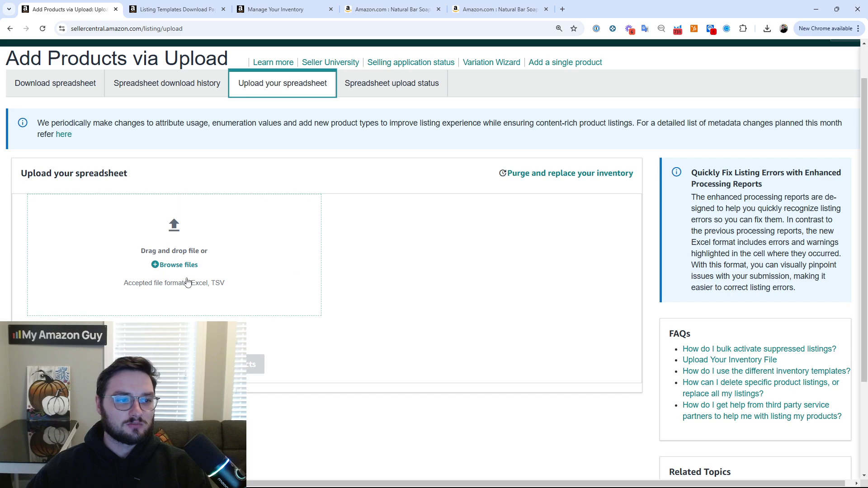
click(178, 266)
key(Escape)
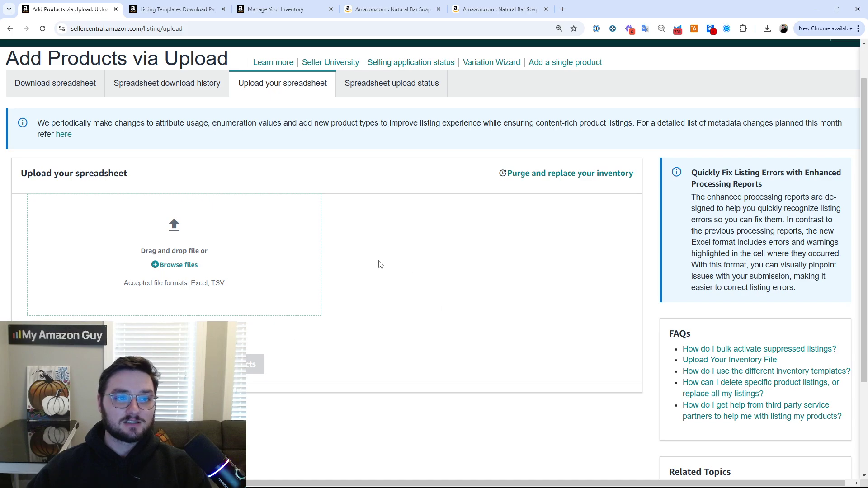
Open Spreadsheet upload status and scroll through earlier Flat.File.PriceInventory.6pk.txt uploads
click(395, 94)
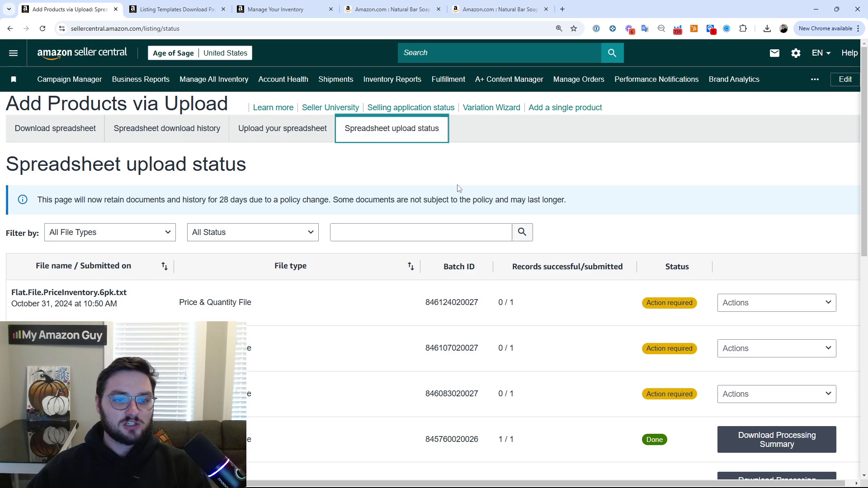
scroll(434, 291, down, 2)
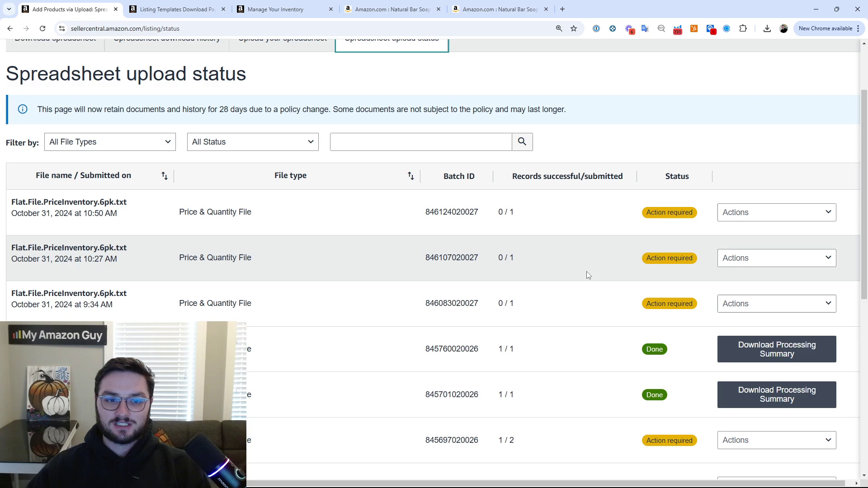
scroll(589, 275, down, 1)
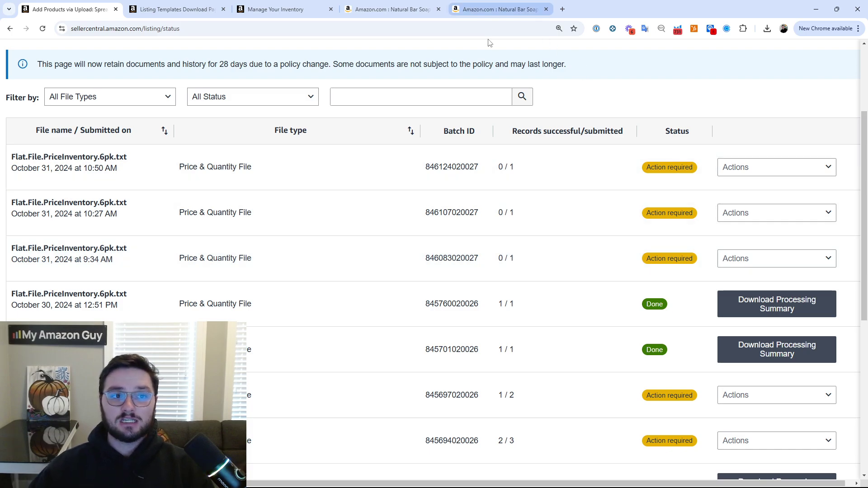
Switch to the Natural Bar Soap for Men product tab and scroll to its variation swatches
click(488, 10)
scroll(613, 301, down, 4)
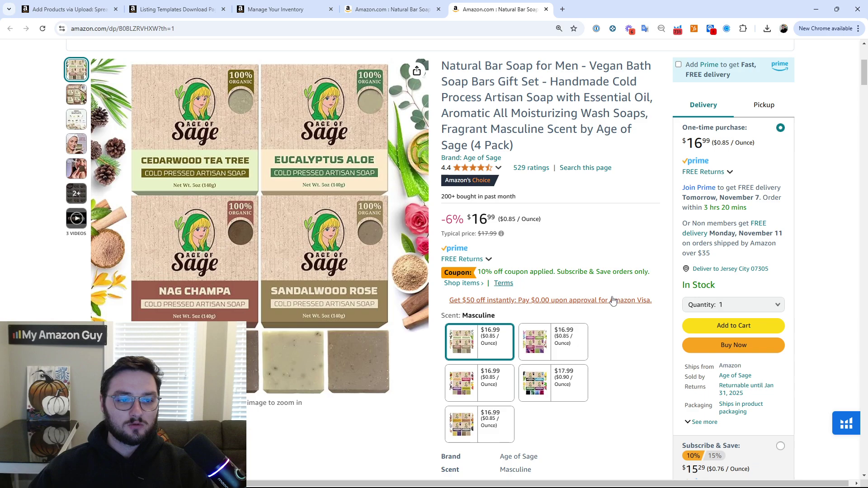
scroll(613, 300, down, 3)
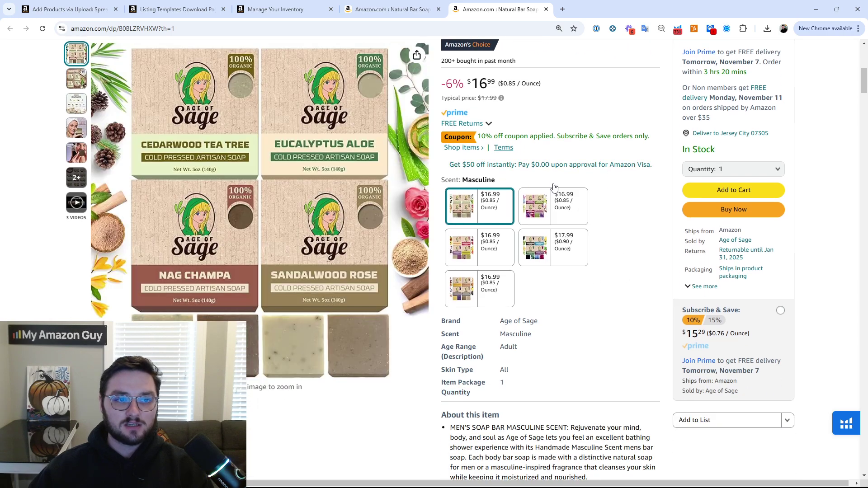